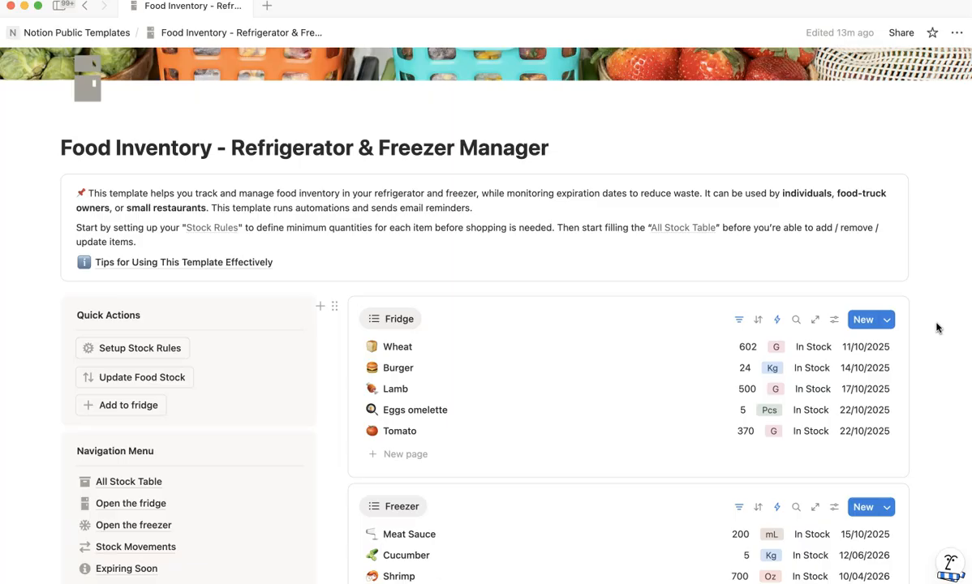
Step: Examine the food inventory dashboard's introduction, quick actions, navigation links, fridge and freezer lists, and wasted-food chart
scroll(936, 327, "down", 1)
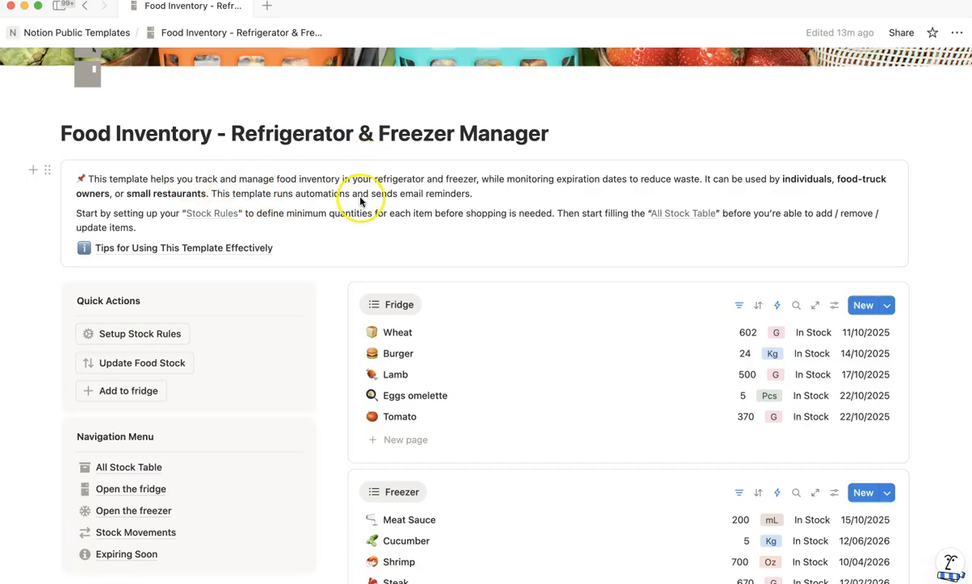
mouse_move(181, 247)
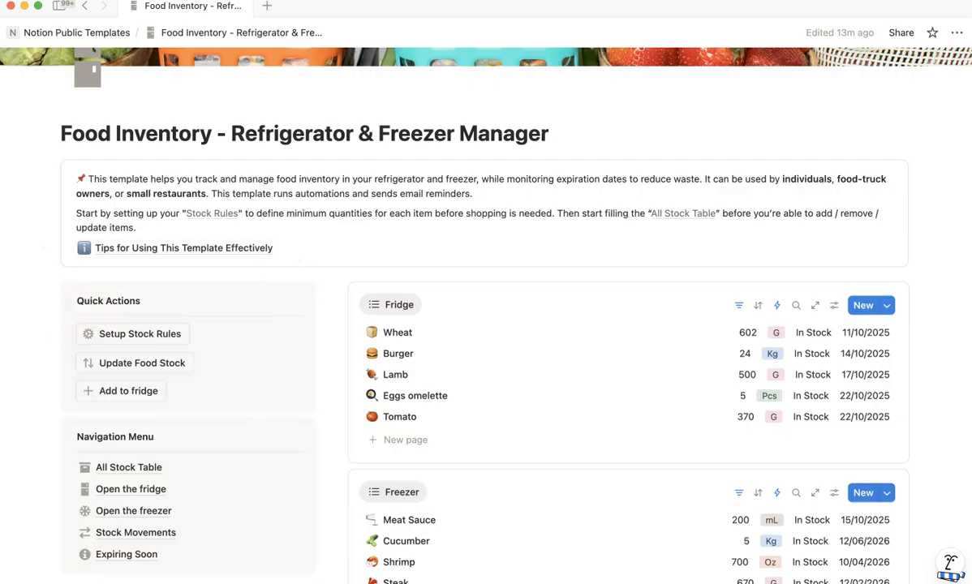
scroll(58, 351, "down", 3)
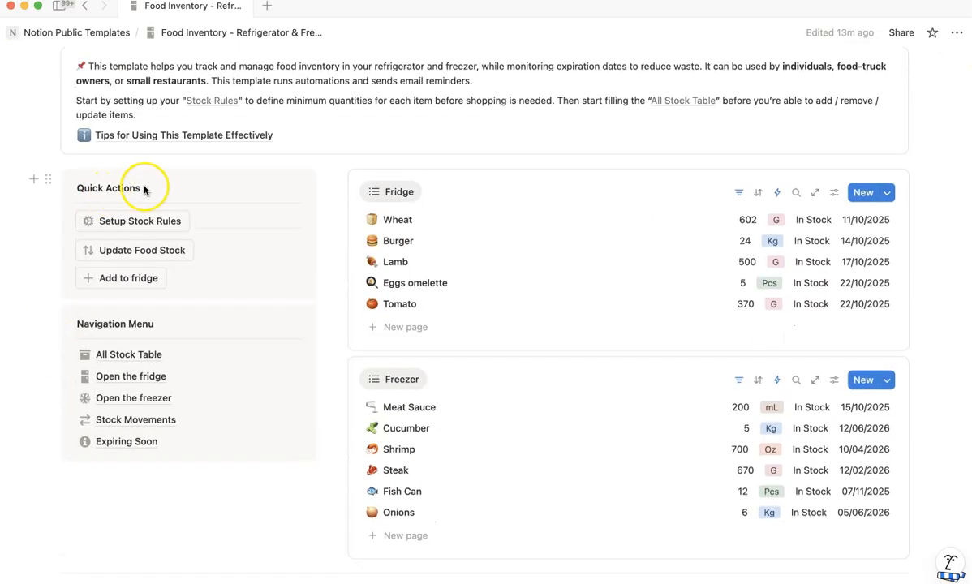
scroll(171, 322, "up", 1)
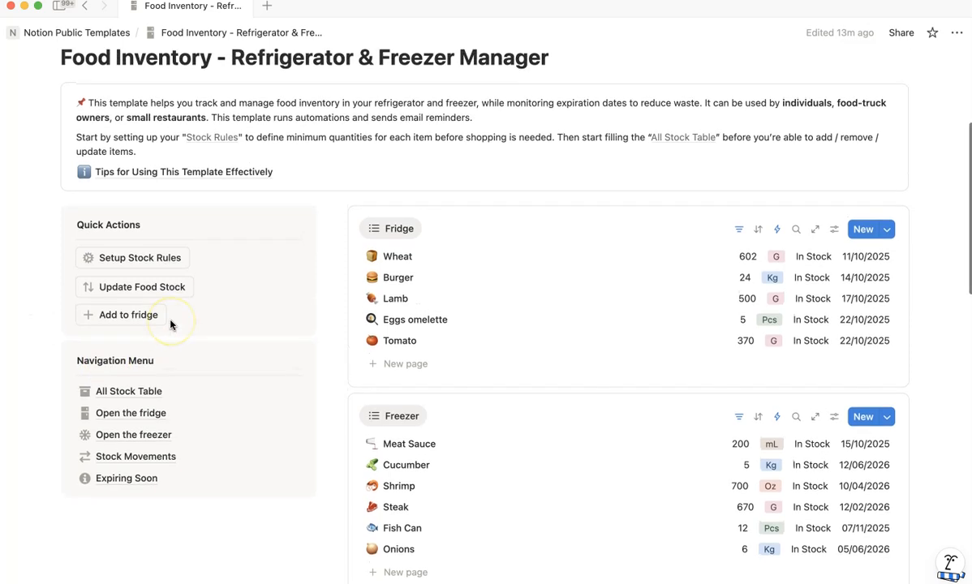
mouse_move(204, 415)
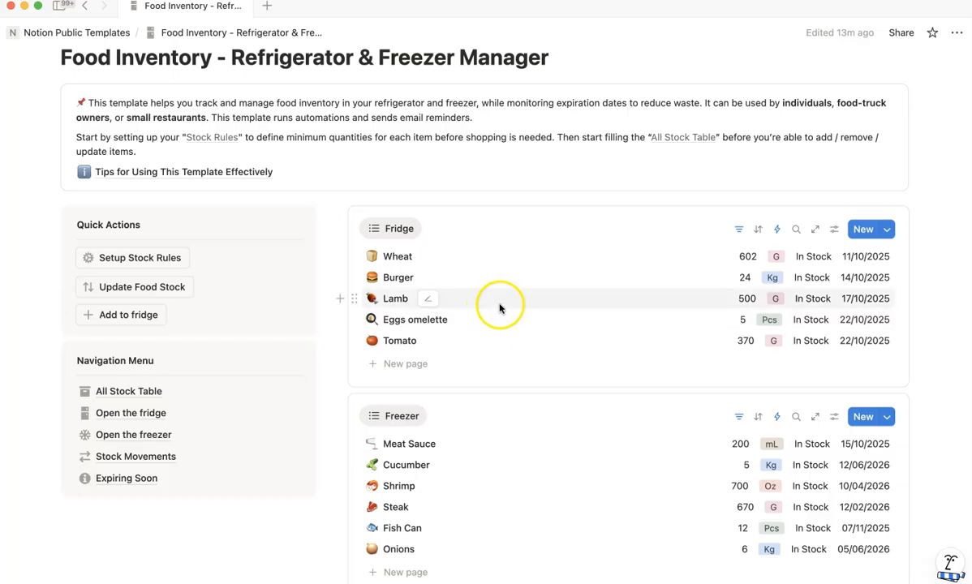
scroll(545, 324, "down", 3)
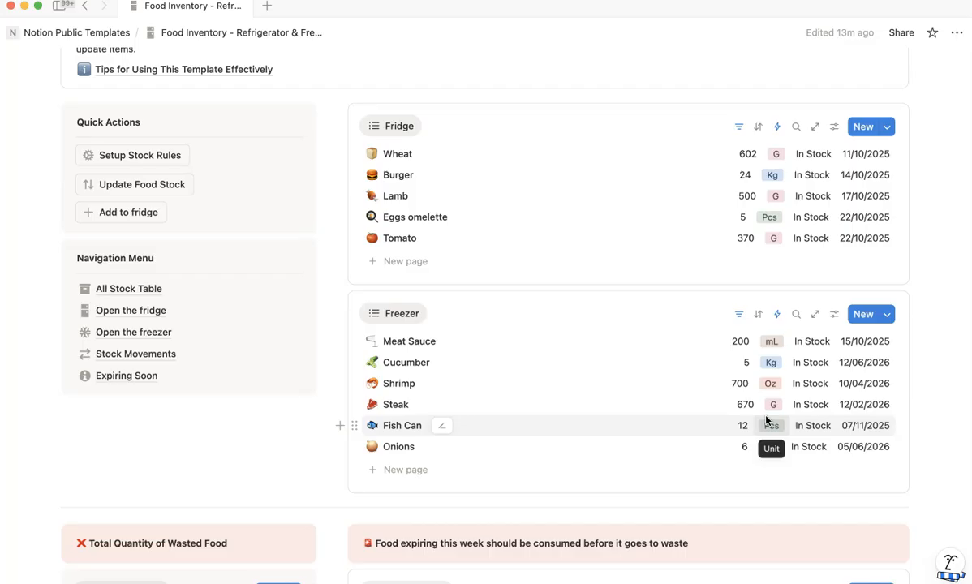
scroll(746, 366, "up", 1)
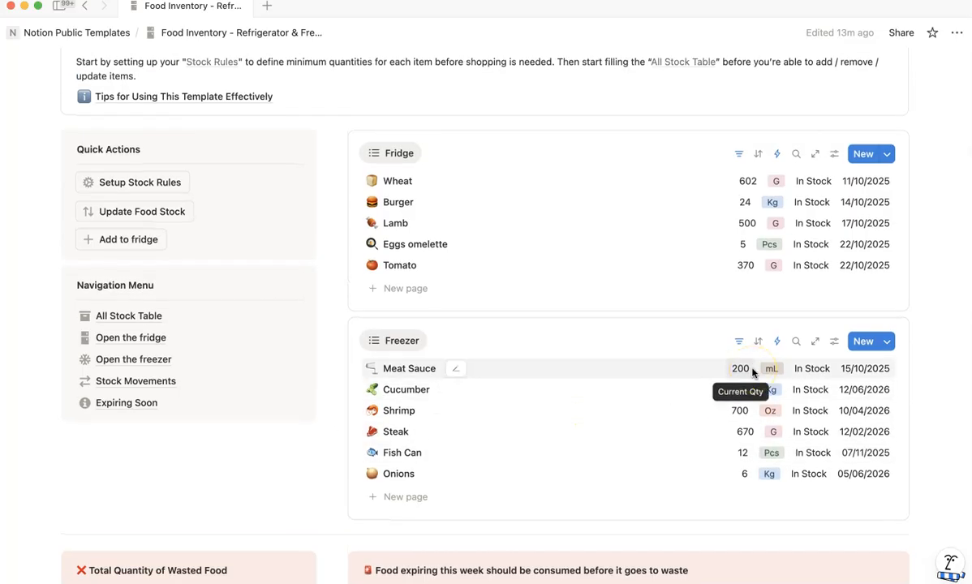
scroll(752, 370, "down", 10)
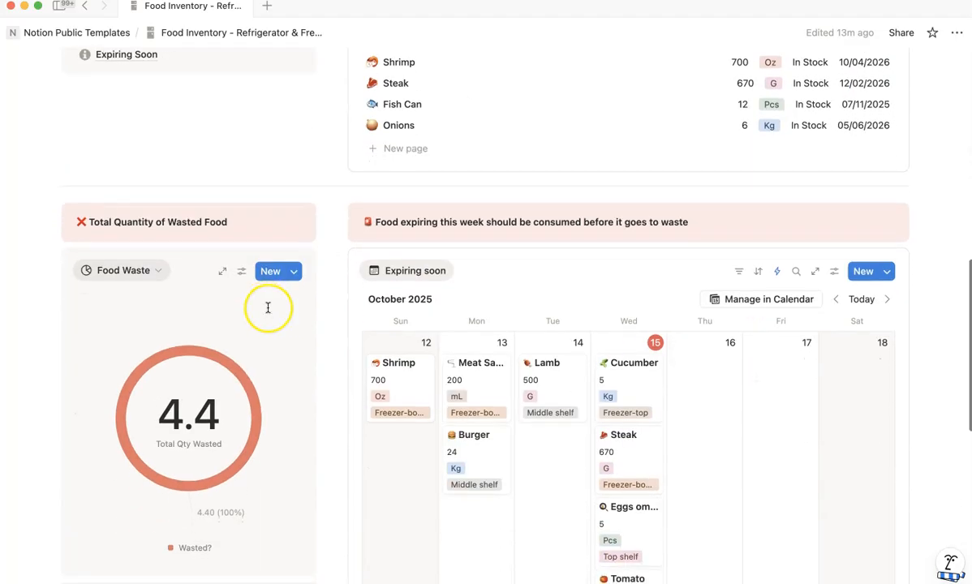
scroll(268, 308, "down", 1)
scroll(268, 308, "up", 1)
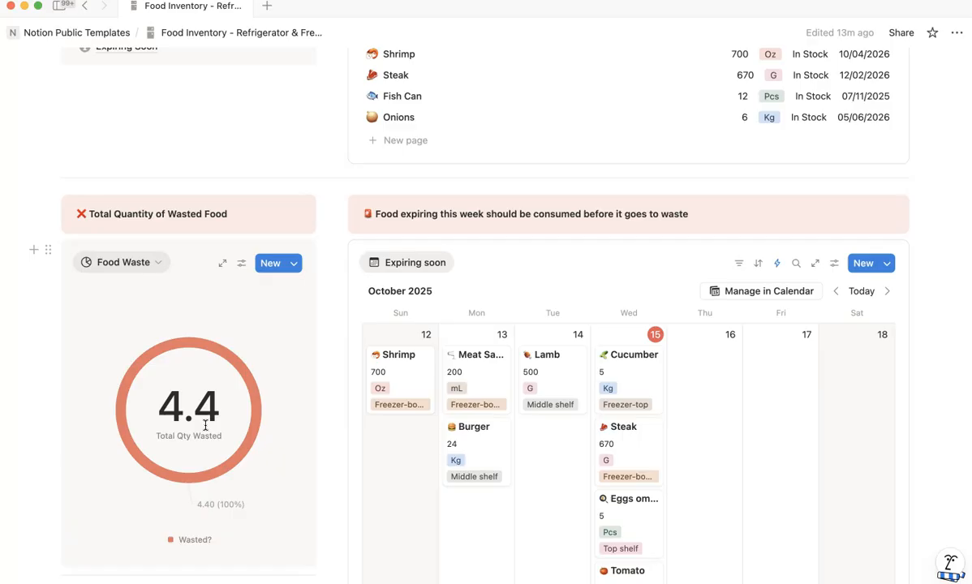
Step: Switch the wasted-food chart from the Food Waste view to the Category Wasted view
scroll(167, 284, "down", 1)
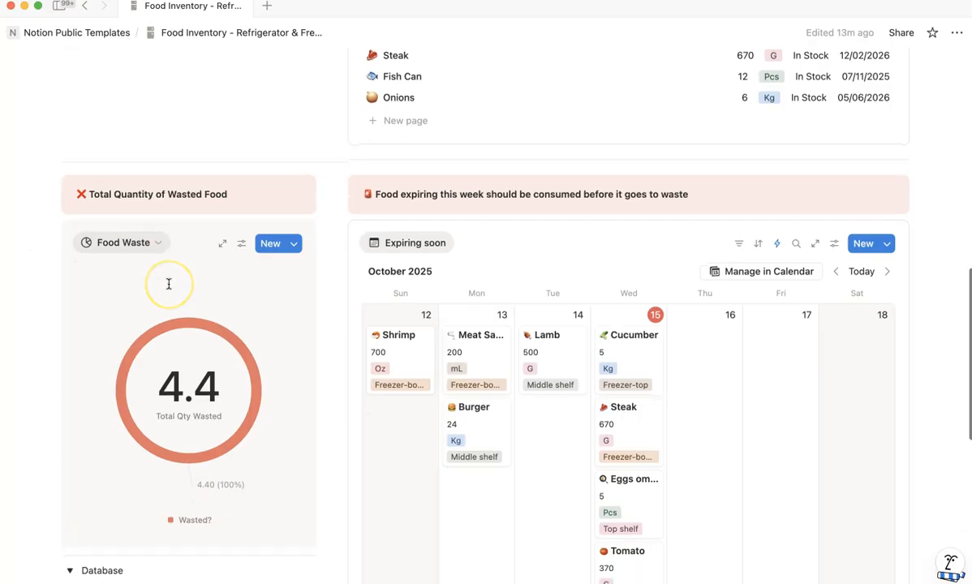
left_click(145, 246)
left_click_drag(151, 321, 154, 322)
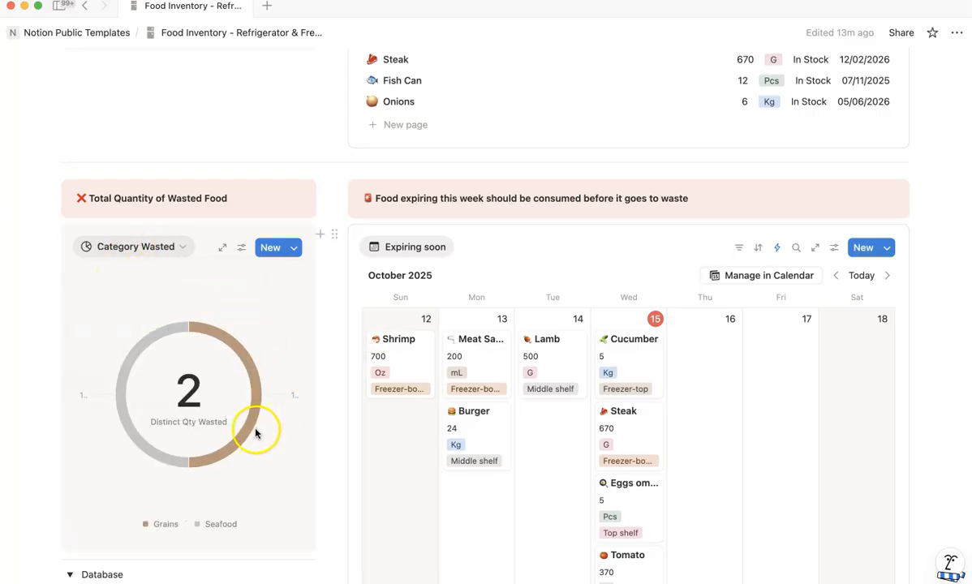
Step: Examine the wasted categories chart and the calendar of food expiring this week, and return to the dashboard's beginning
mouse_move(252, 409)
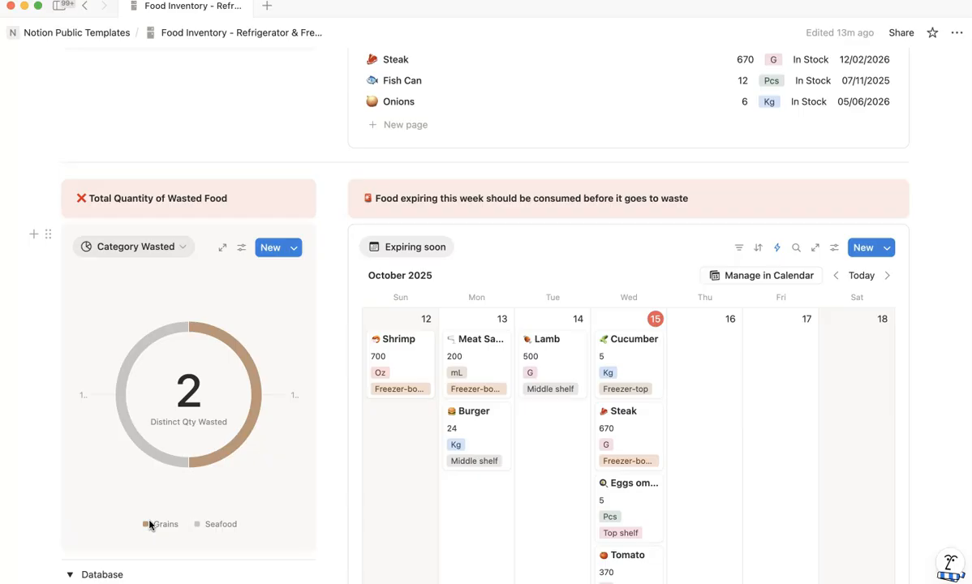
scroll(640, 364, "down", 1)
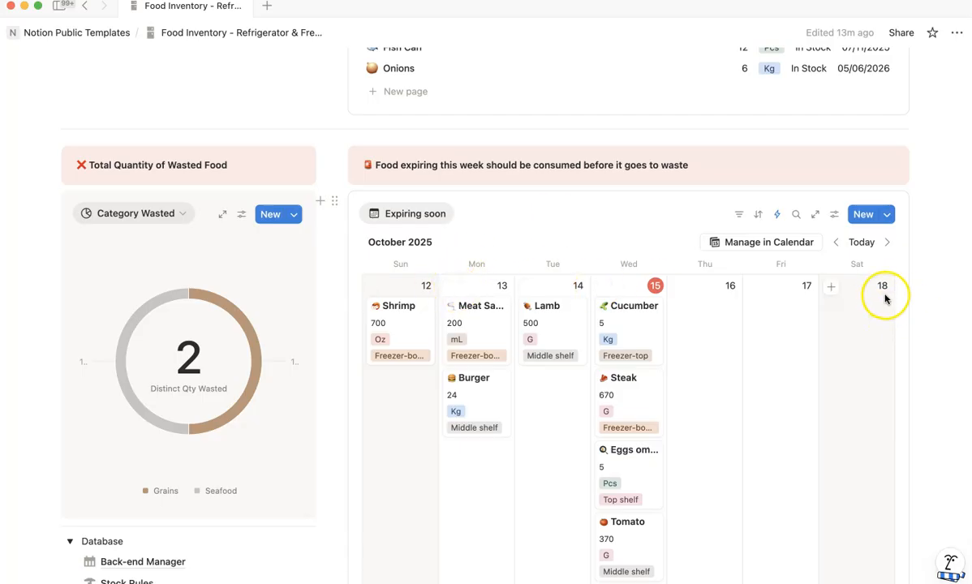
scroll(770, 349, "down", 2)
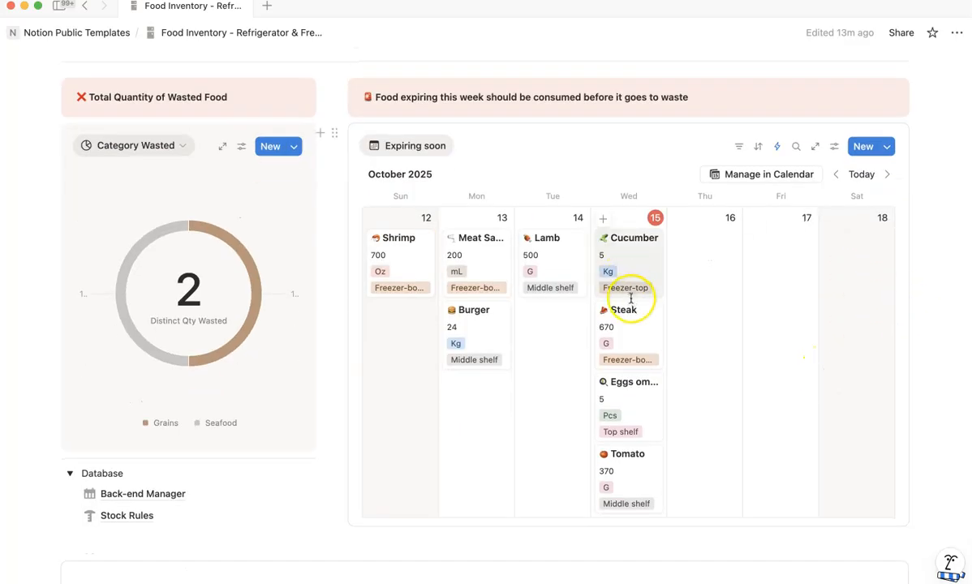
scroll(808, 364, "up", 2)
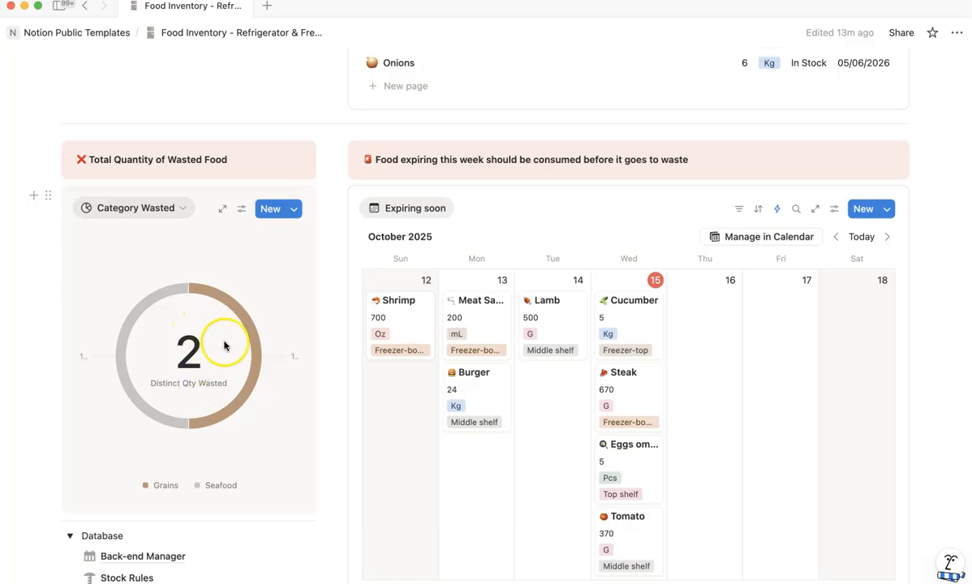
scroll(224, 346, "down", 3)
scroll(224, 345, "up", 5)
scroll(224, 345, "up", 10)
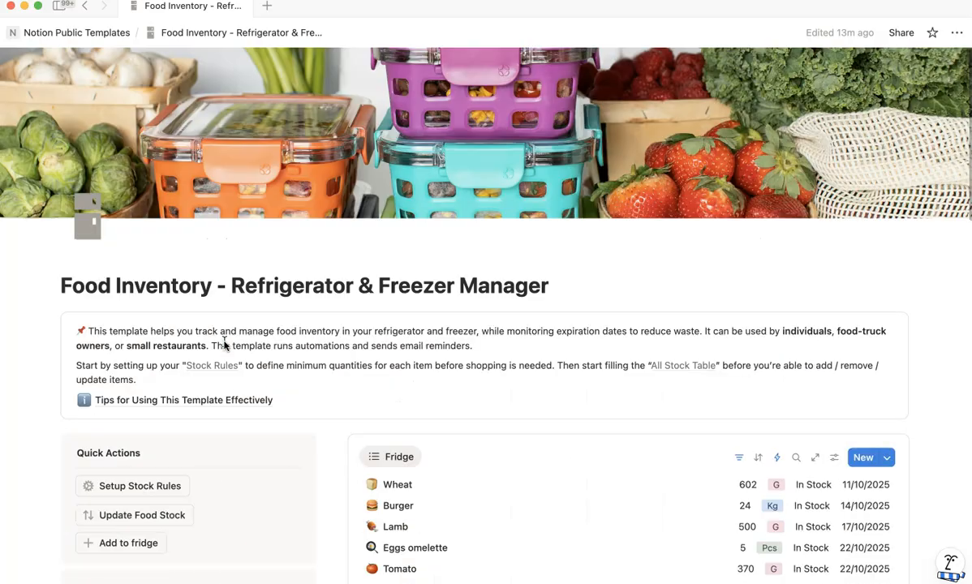
scroll(224, 345, "down", 8)
scroll(224, 345, "up", 6)
scroll(224, 346, "up", 1)
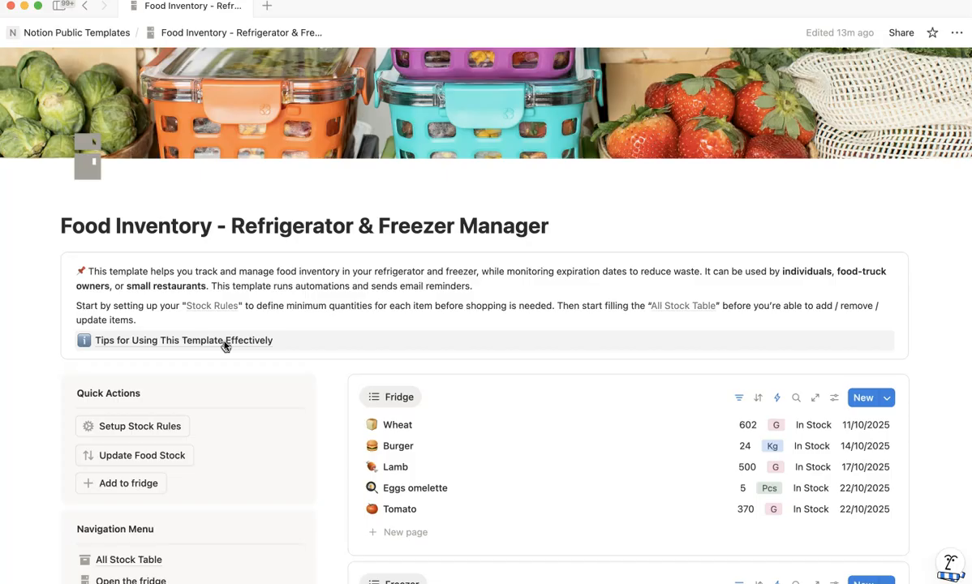
Step: Open the stock rules from the quick actions, check the unit options for Seafood, and close the rules
scroll(225, 346, "down", 2)
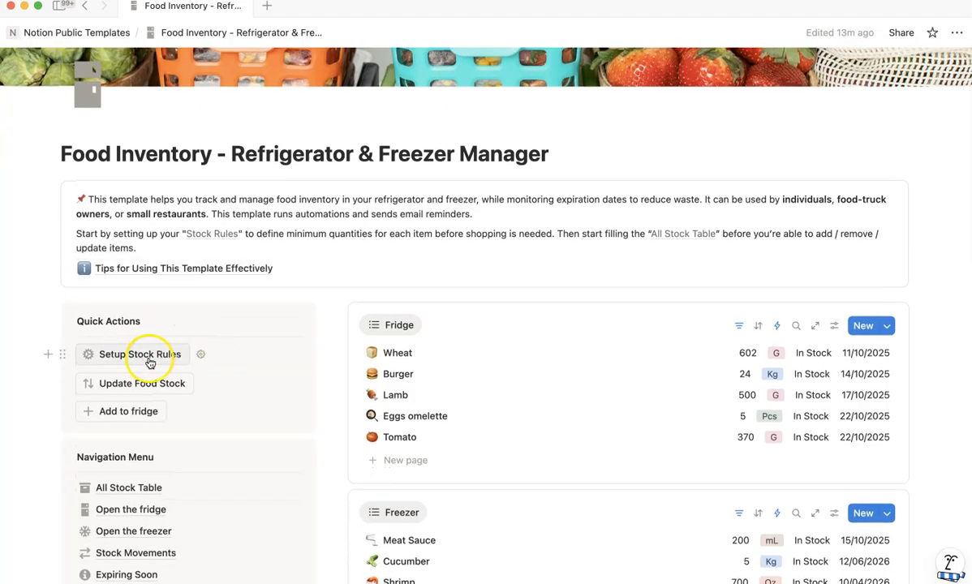
left_click(157, 357)
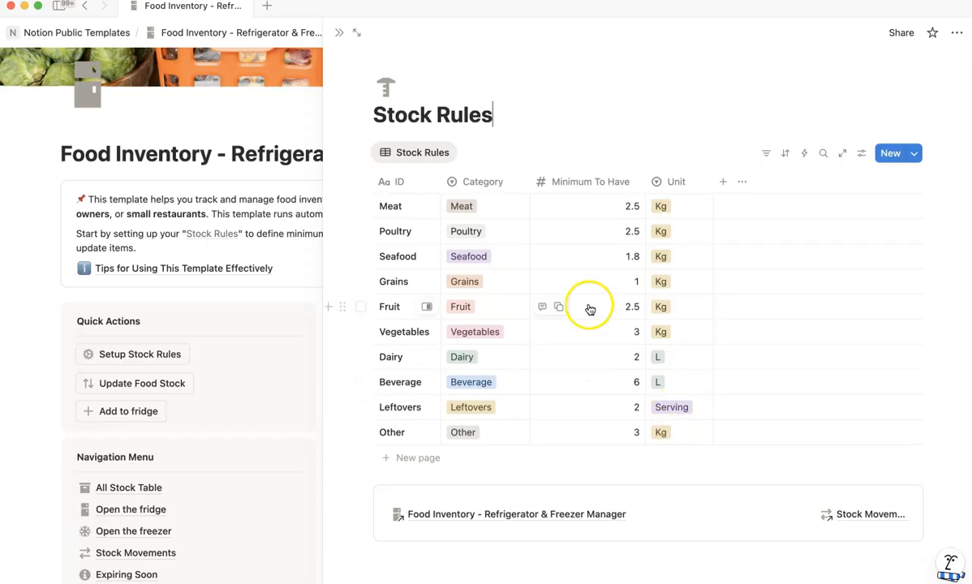
left_click(659, 257)
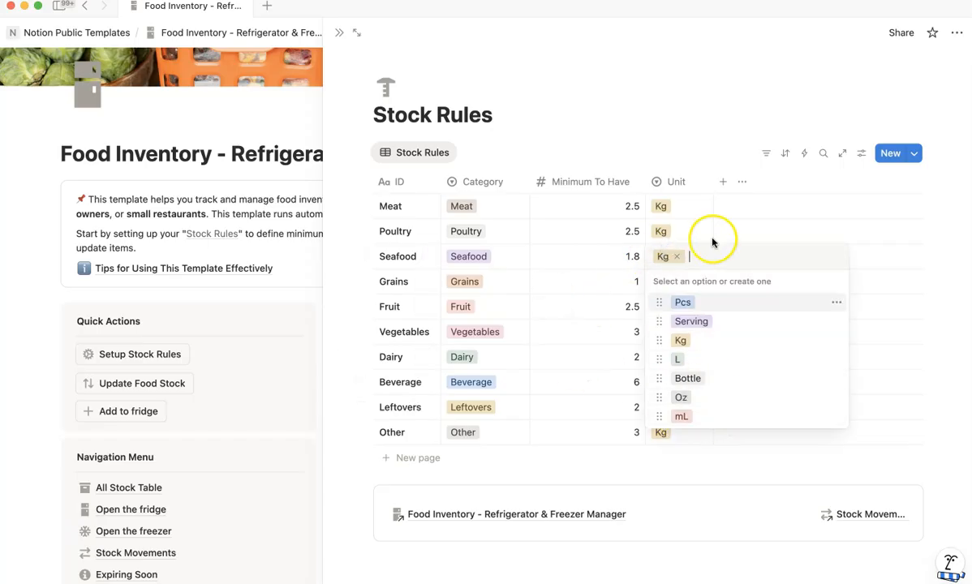
left_click(718, 103)
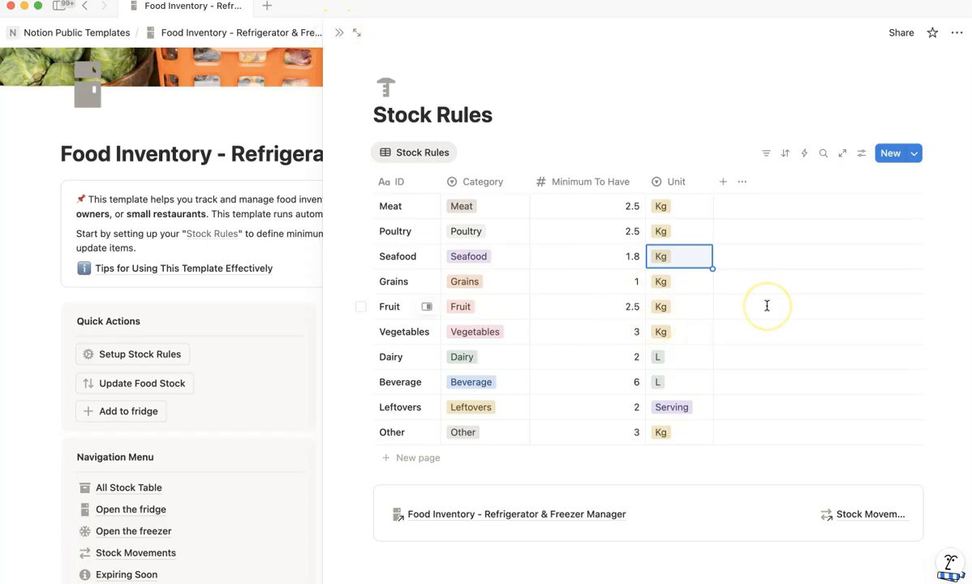
left_click(339, 32)
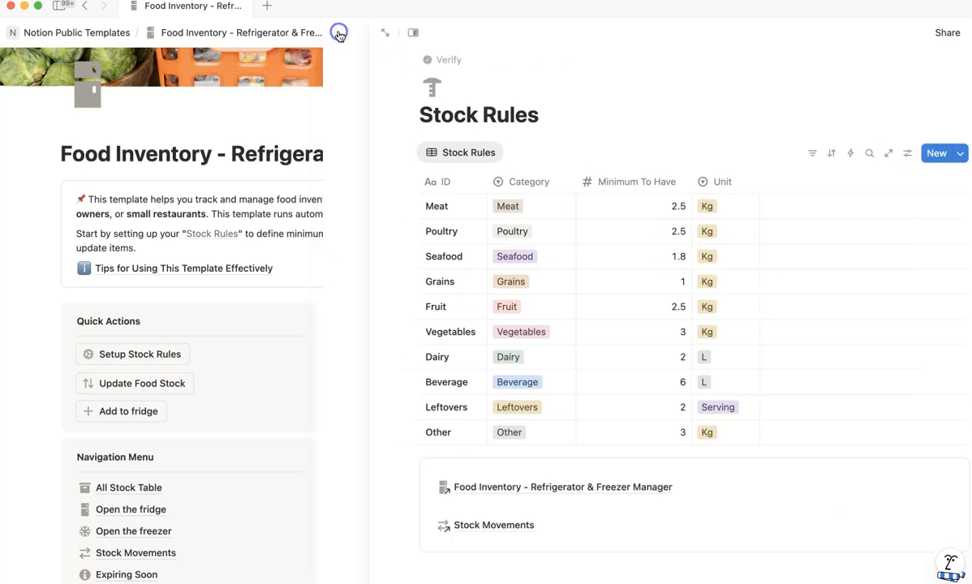
Step: Open the All Stock Table and check the storage options for Eggs omelette without changing its storage
scroll(249, 379, "down", 2)
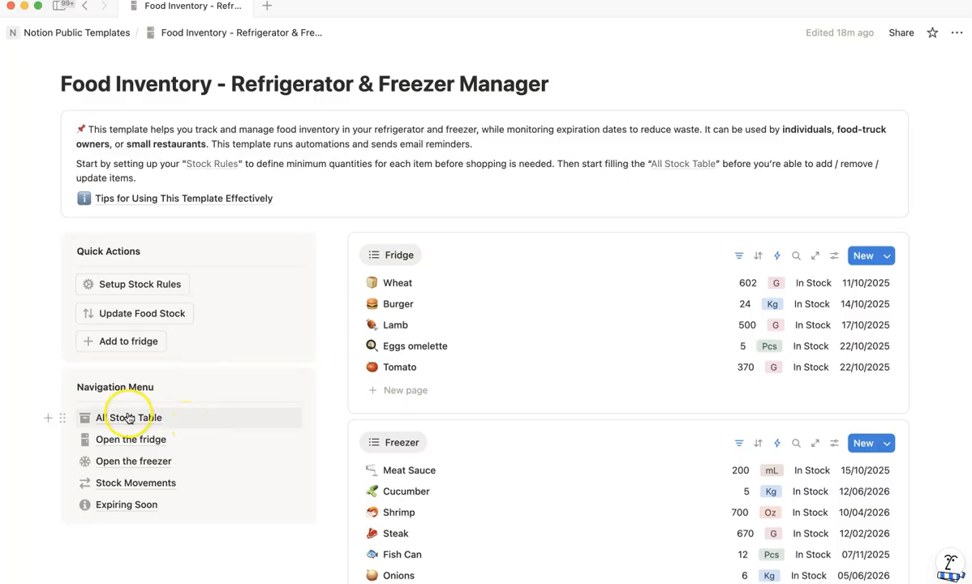
mouse_move(152, 423)
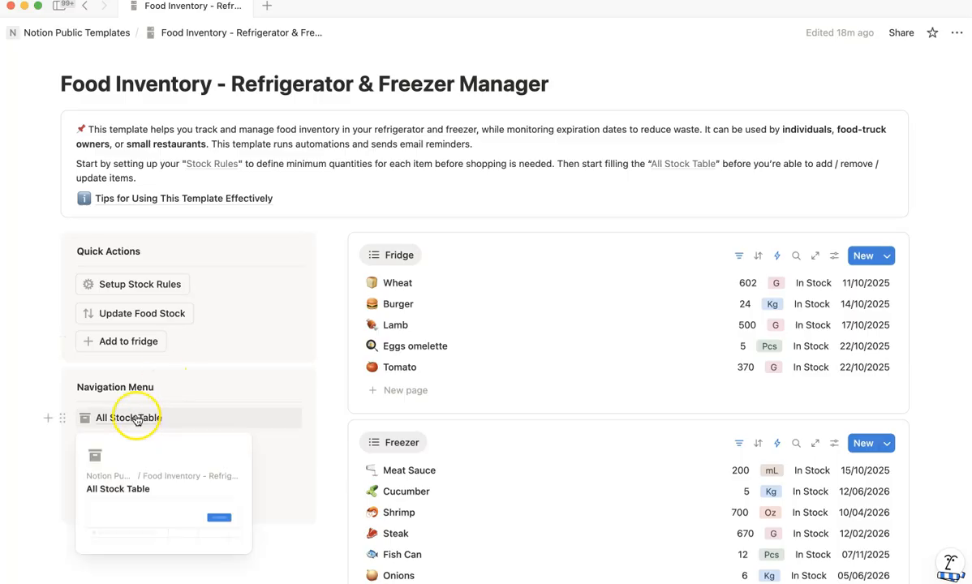
left_click(135, 417)
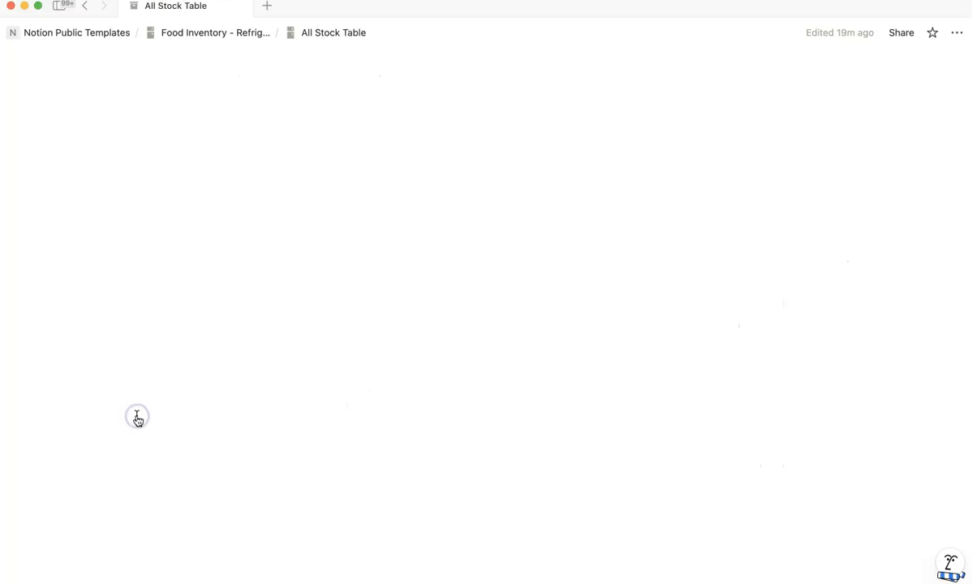
scroll(444, 373, "down", 2)
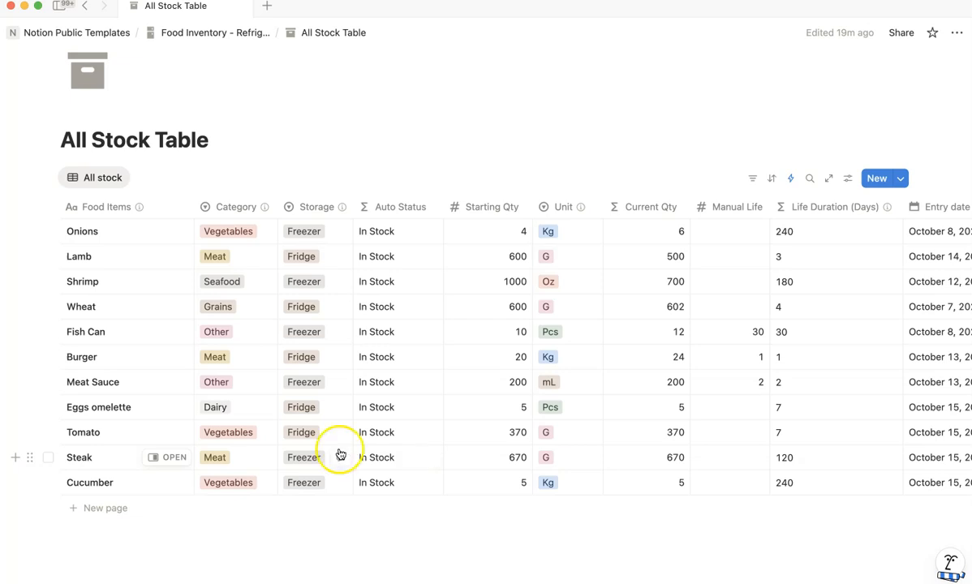
left_click(323, 407)
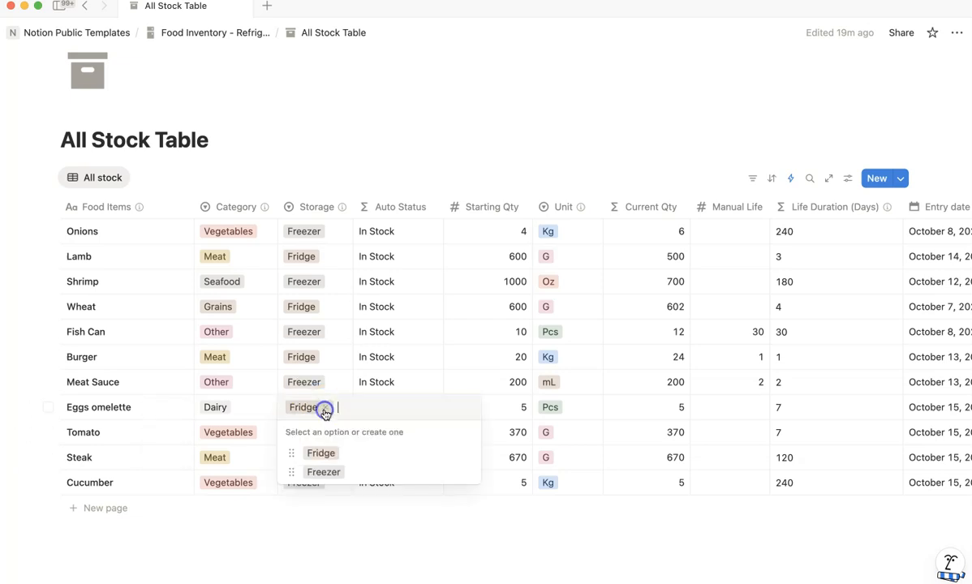
left_click(373, 521)
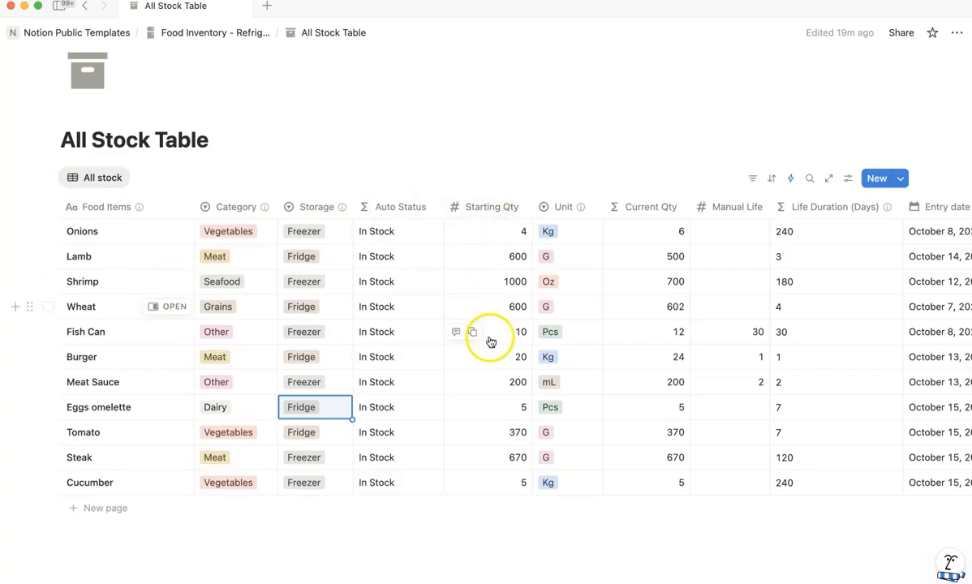
Step: Move the Starting Qty column between Storage and Auto Status, and check Cucumber's starting quantity without changing it
left_click_drag(491, 209, 396, 209)
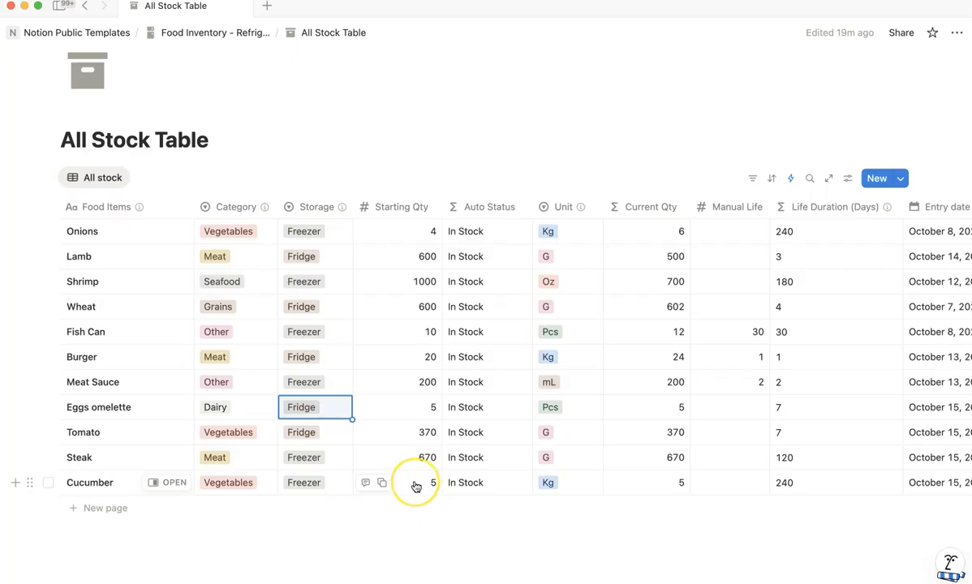
left_click(415, 485)
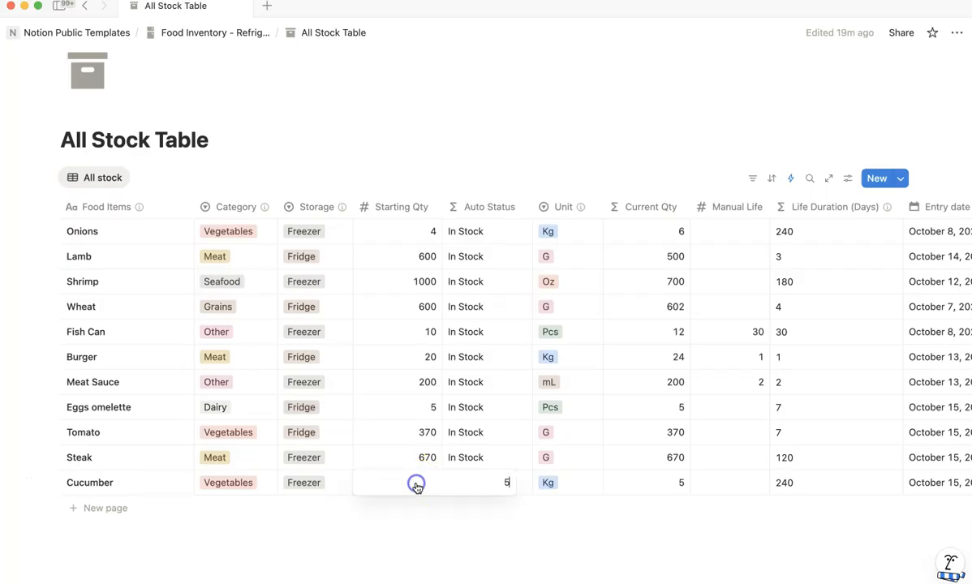
left_click(429, 518)
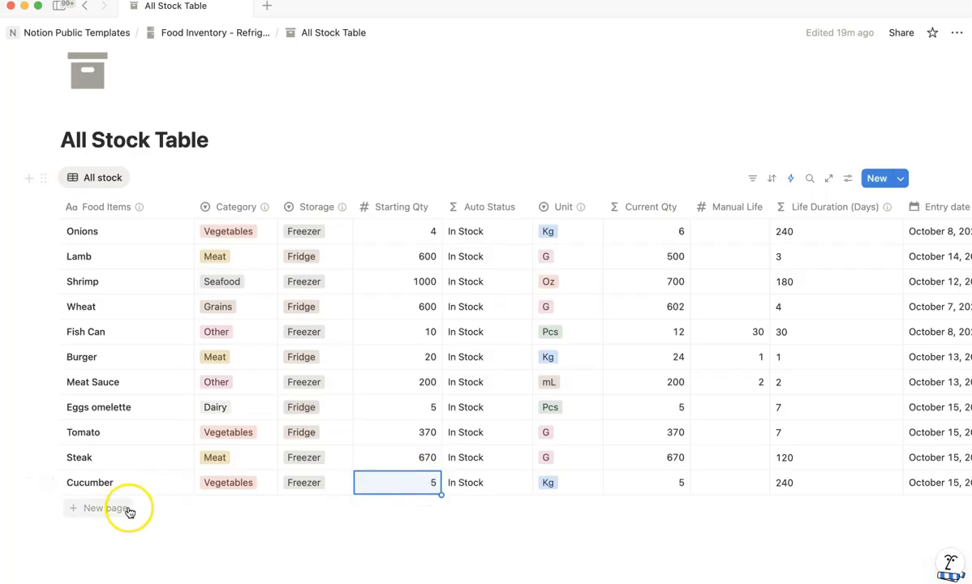
Step: Add a new food item named "Apple Juice" at the end of the stock table
scroll(99, 505, "down", 3)
left_click(98, 395)
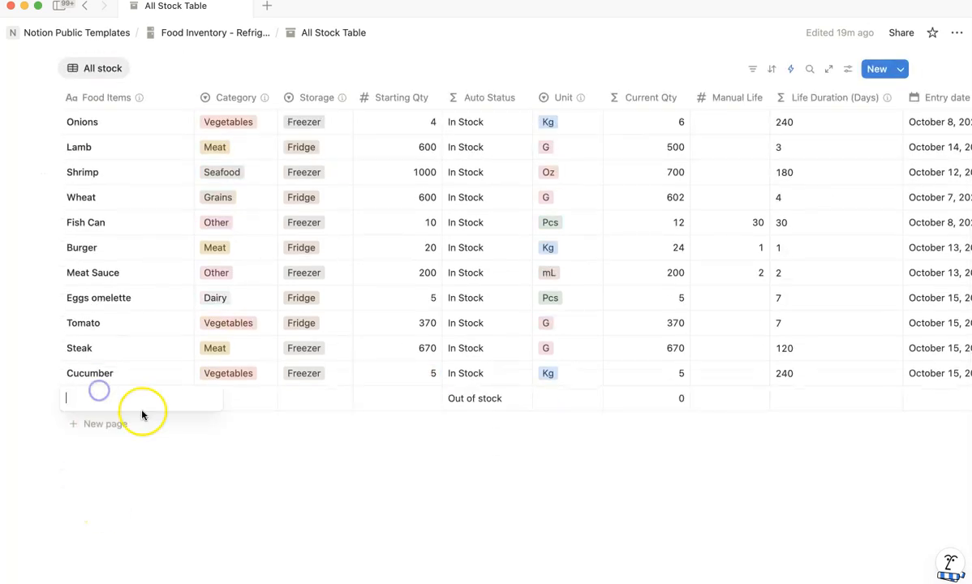
type("Apple Jo")
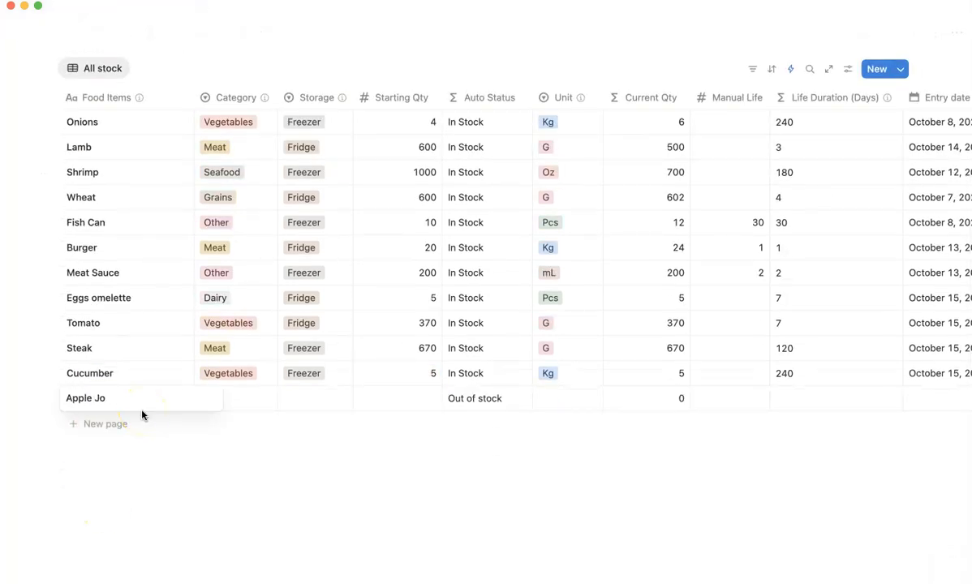
key("BackSpace")
type("iuce")
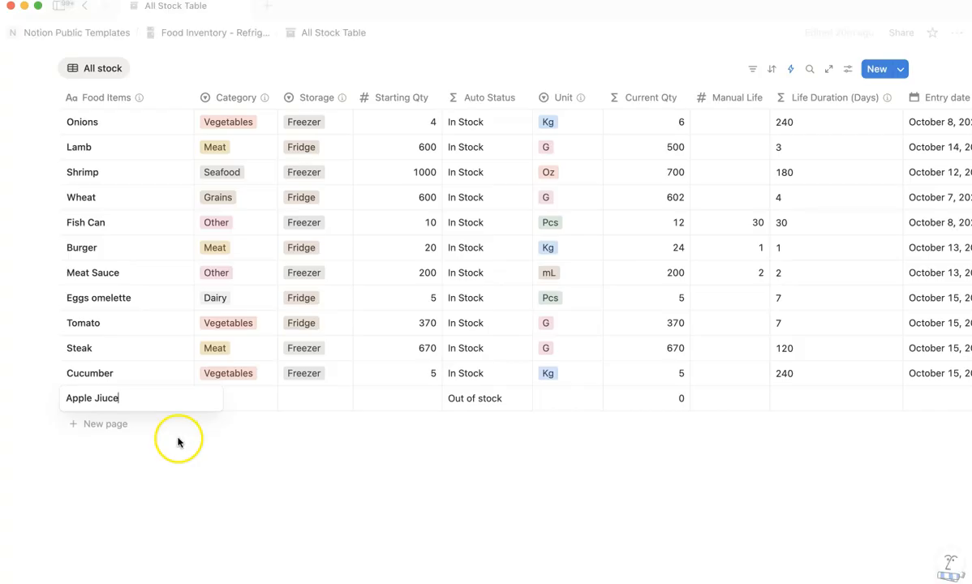
key("BackSpace")
key("BackSpace")
key("BackSpace")
key("BackSpace")
type("uice")
Step: Assign Apple Juice to the Beverage category and set its storage to Fridge
left_click(227, 397)
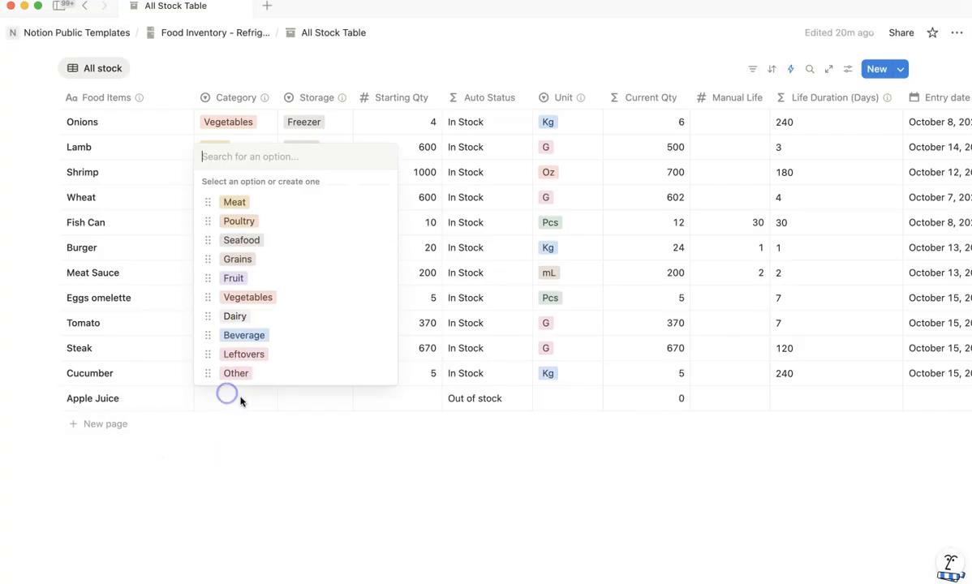
left_click(254, 334)
left_click(322, 398)
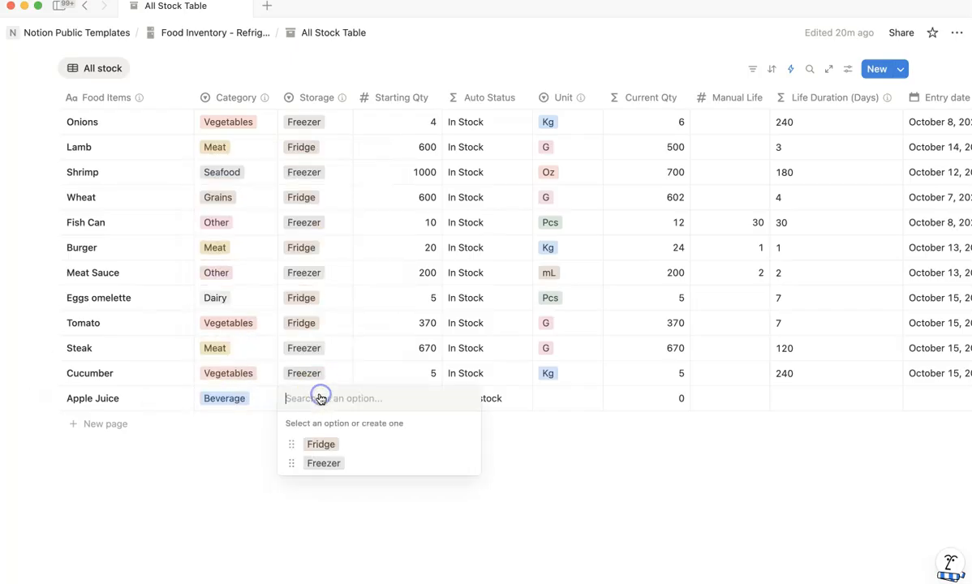
left_click(347, 446)
Step: Give Apple Juice a starting quantity of 2 and set its unit to L
left_click(402, 397)
type("2")
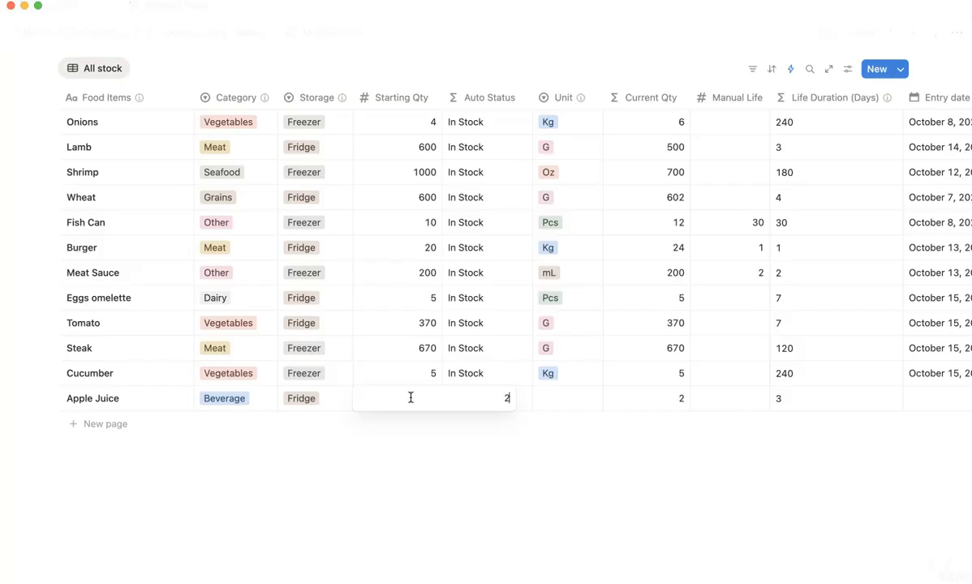
left_click(477, 438)
left_click(553, 406)
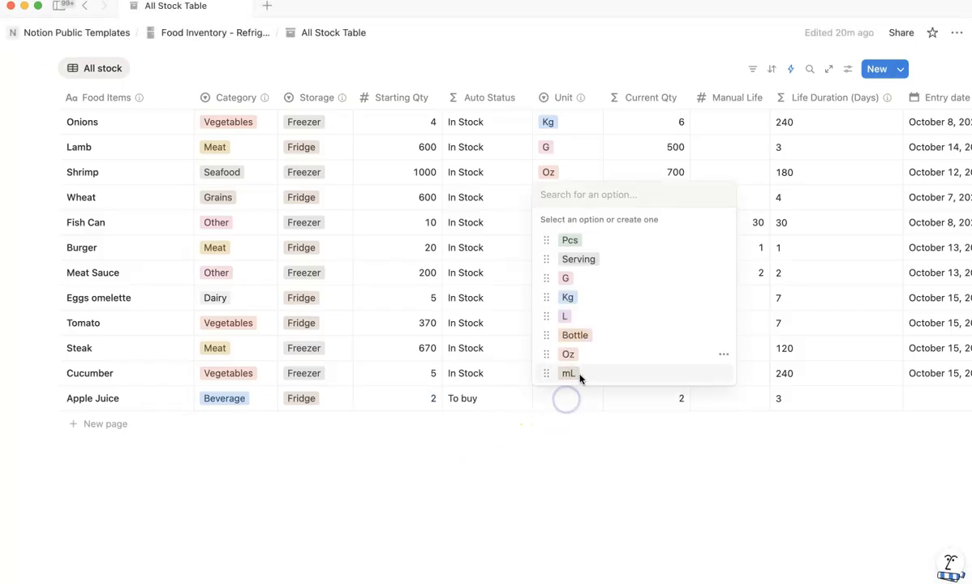
left_click(579, 318)
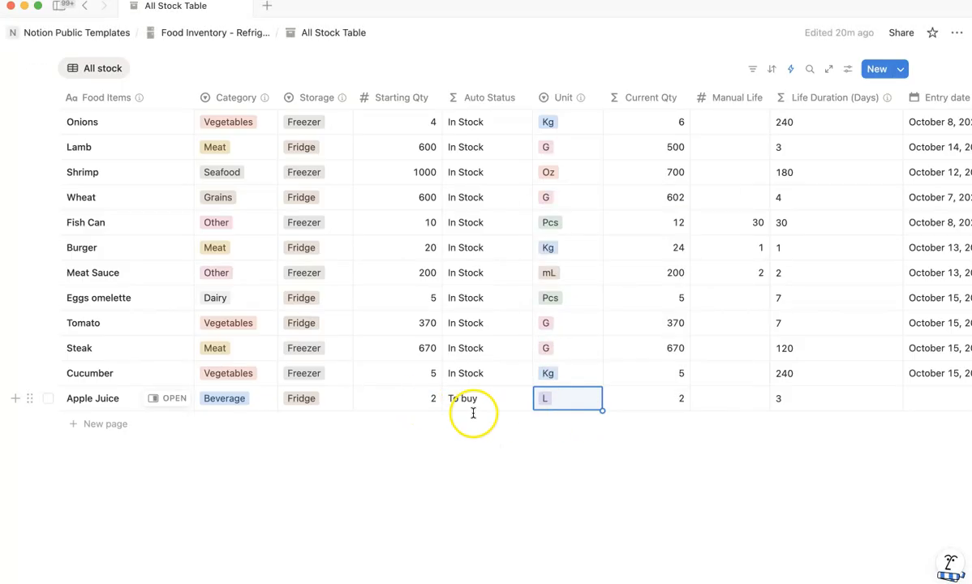
Step: Change Apple Juice's starting quantity to 10
scroll(540, 434, "up", 1)
scroll(397, 440, "up", 1)
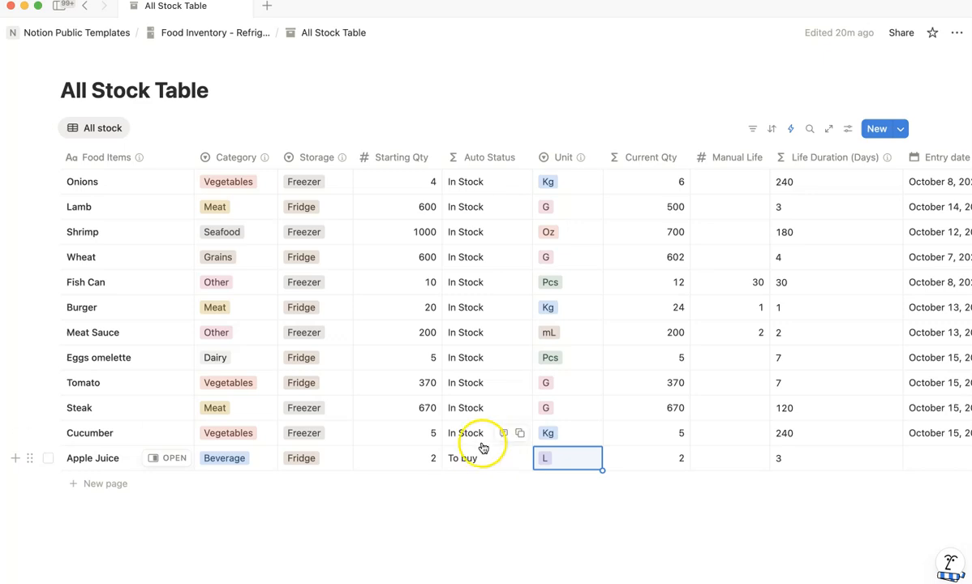
left_click(406, 454)
key("BackSpace")
type("10")
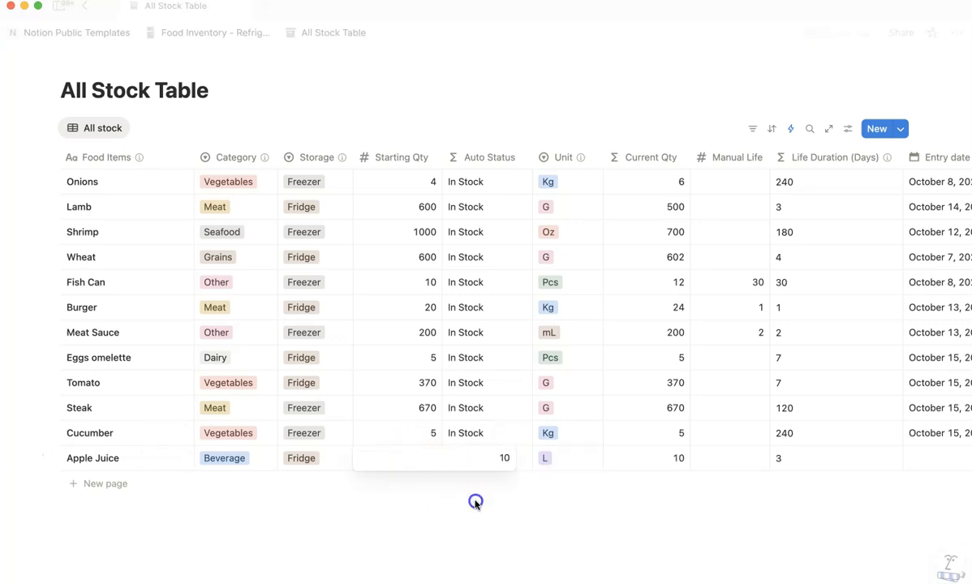
left_click(489, 461)
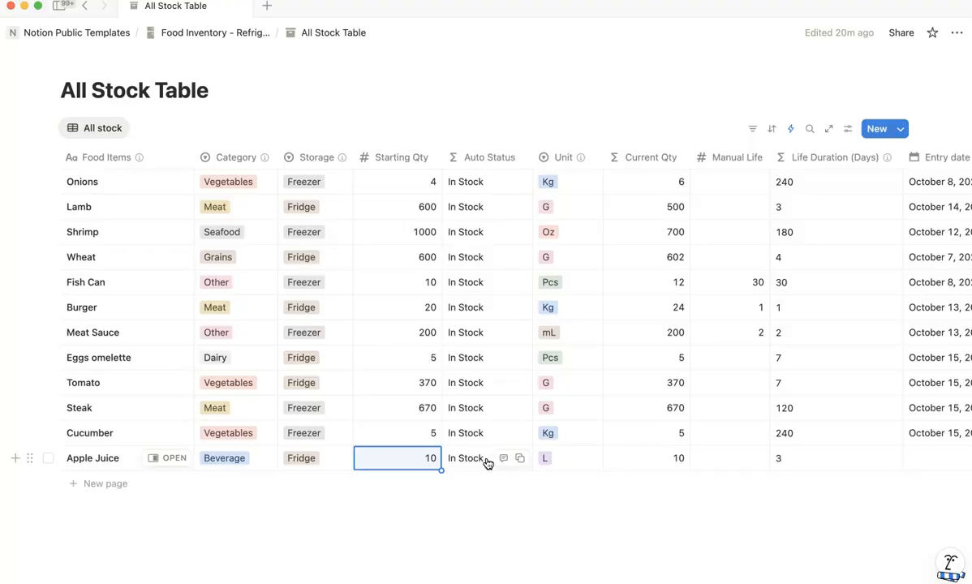
Step: Try a Manual Life of 30 for Apple Juice, and clear the value again
scroll(592, 379, "right", 5)
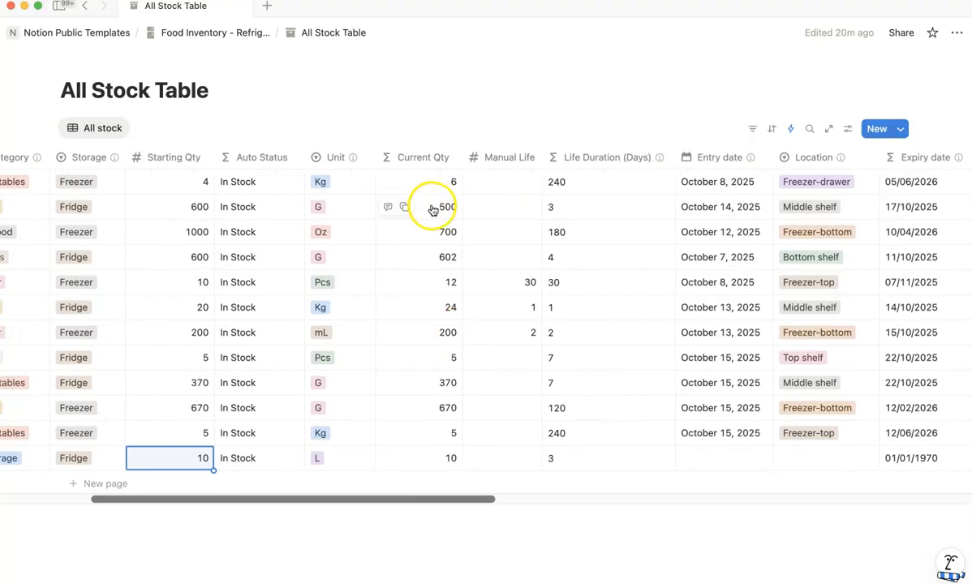
scroll(444, 455, "left", 3)
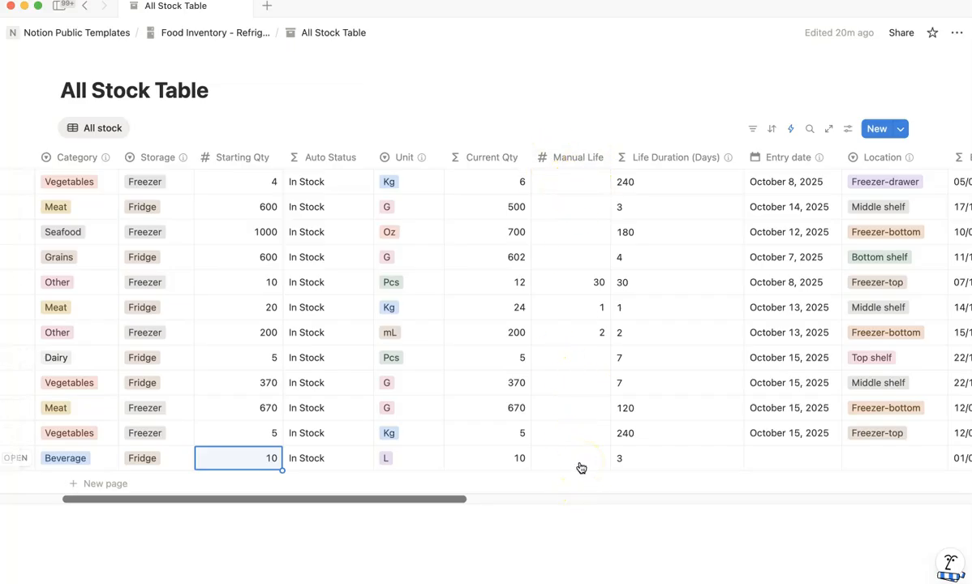
scroll(662, 348, "right", 10)
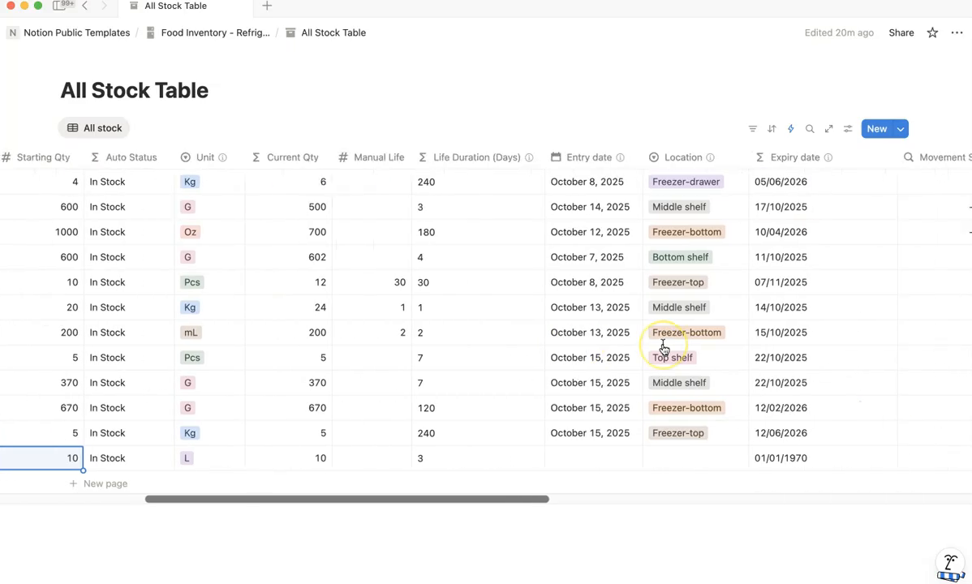
scroll(664, 347, "left", 10)
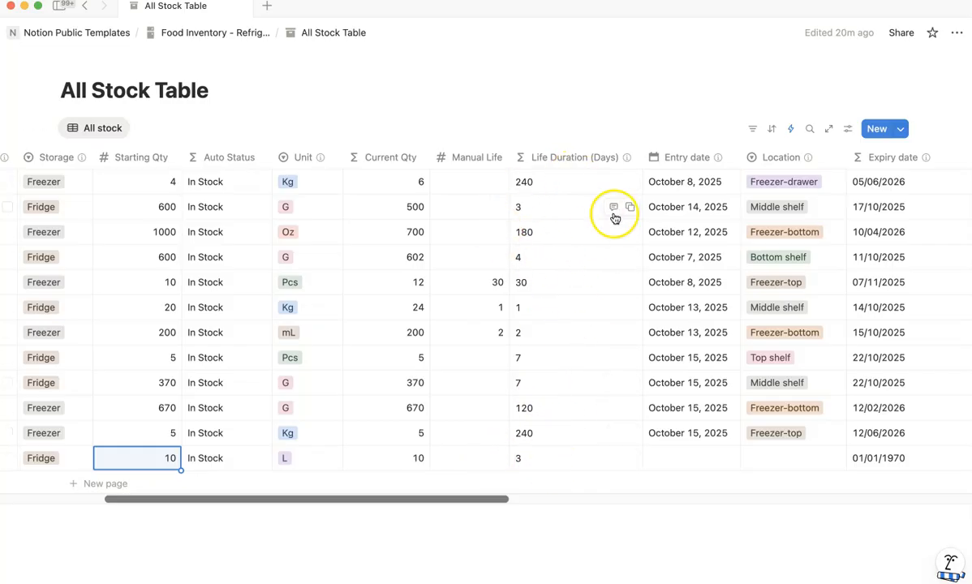
scroll(495, 273, "left", 1)
scroll(495, 274, "left", 2)
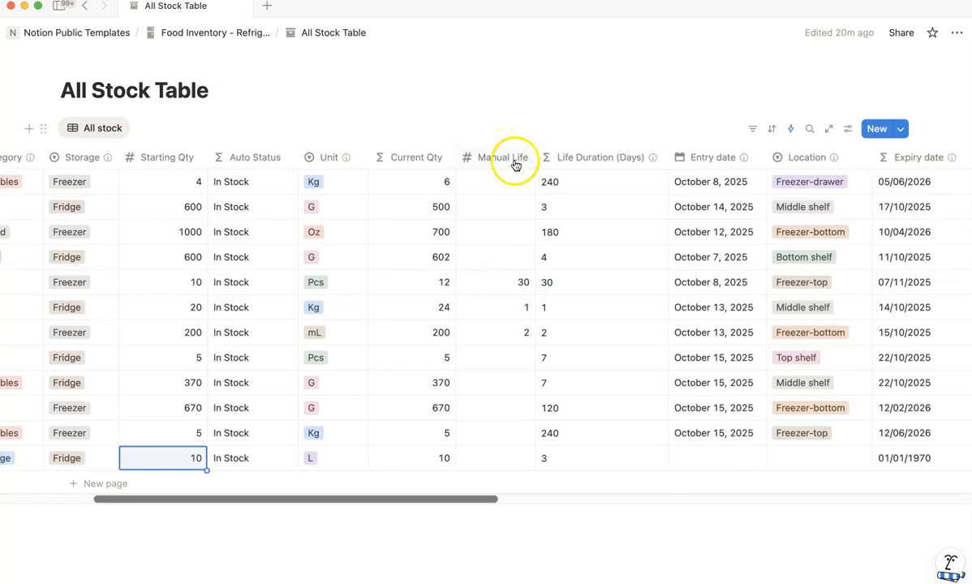
left_click(492, 459)
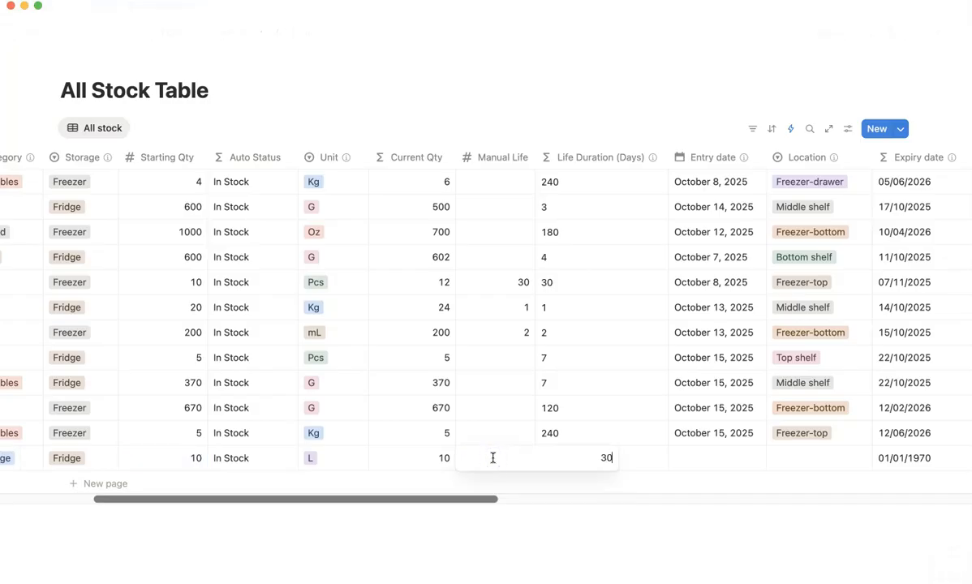
left_click(612, 509)
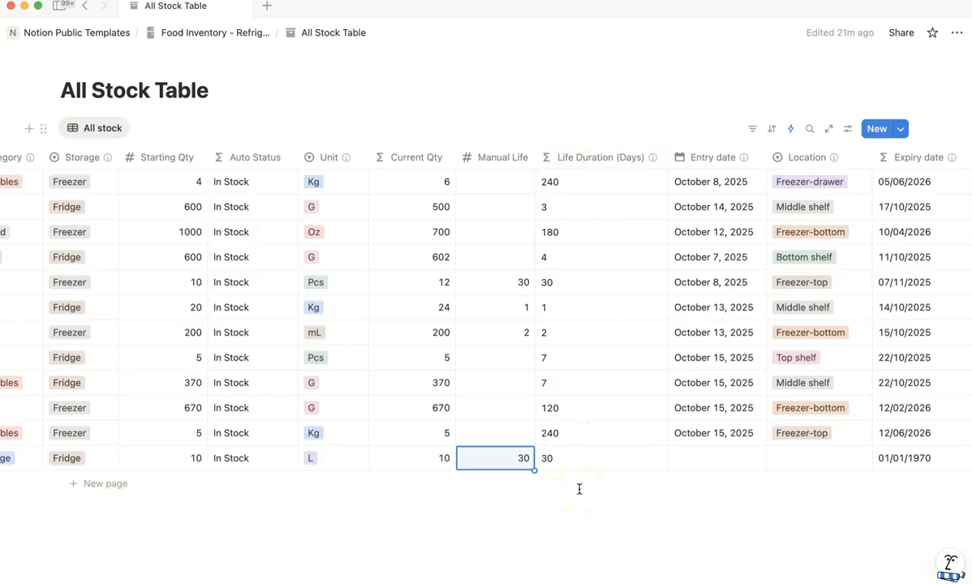
key("BackSpace")
Step: Set Apple Juice's entry date to October 15, 2025
scroll(576, 468, "right", 5)
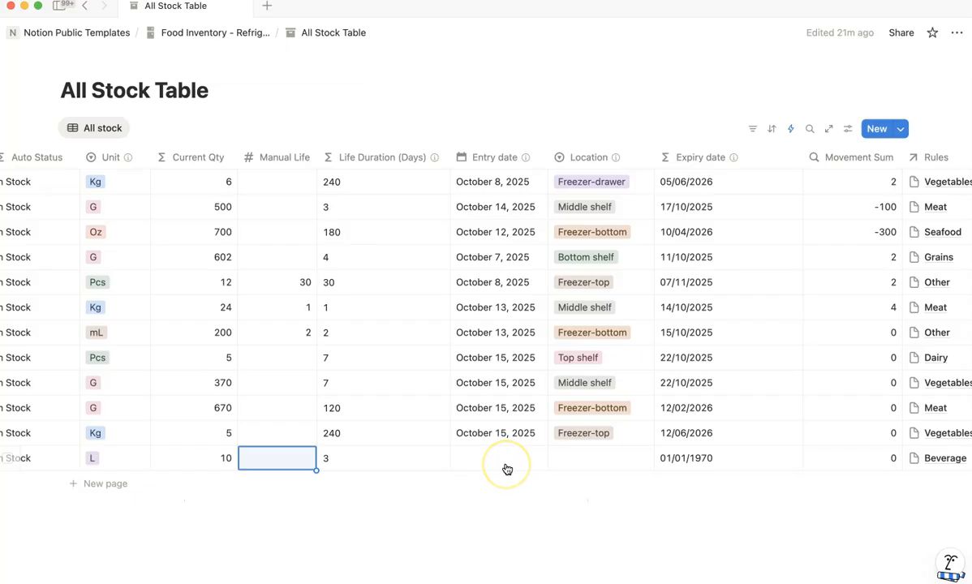
left_click(503, 460)
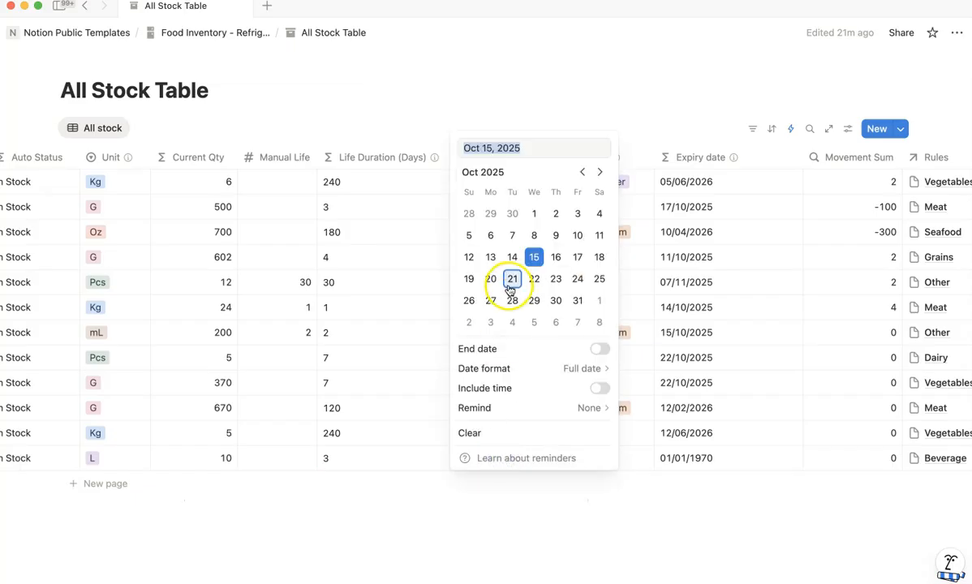
left_click(534, 259)
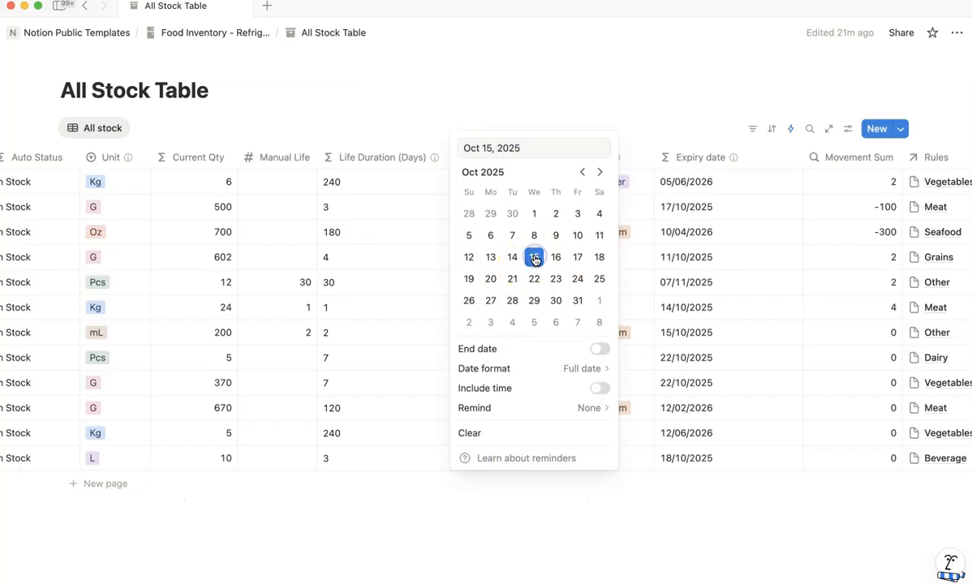
left_click(529, 551)
Step: Set Apple Juice's location to Door, and recheck the location options without changing the choice
scroll(600, 458, "right", 2)
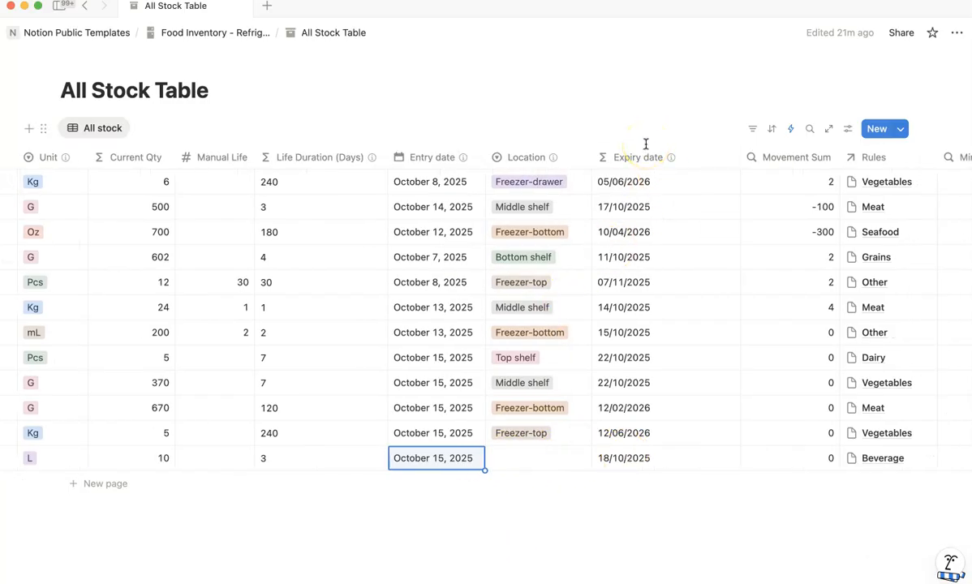
scroll(553, 444, "left", 5)
scroll(482, 451, "right", 4)
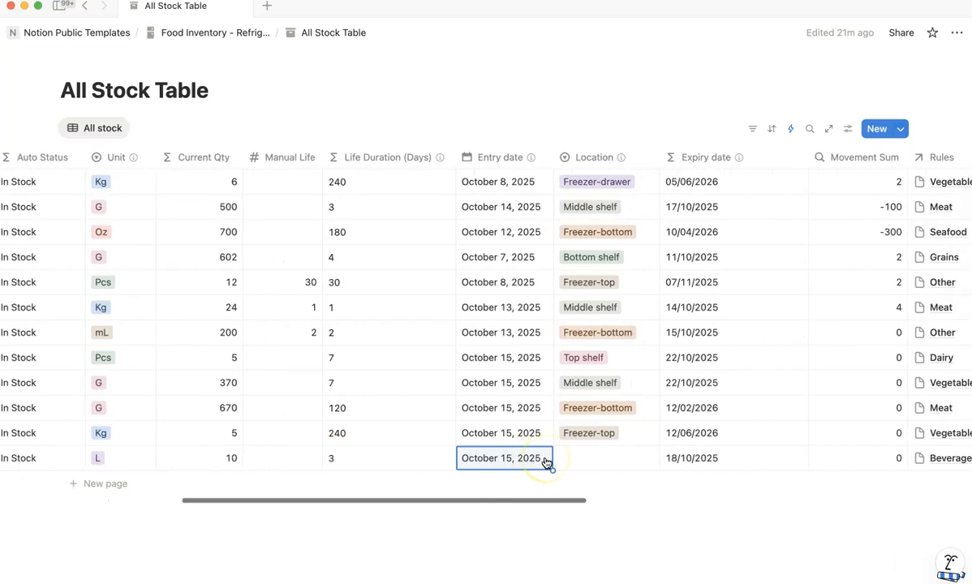
scroll(568, 390, "right", 3)
scroll(597, 313, "up", 1)
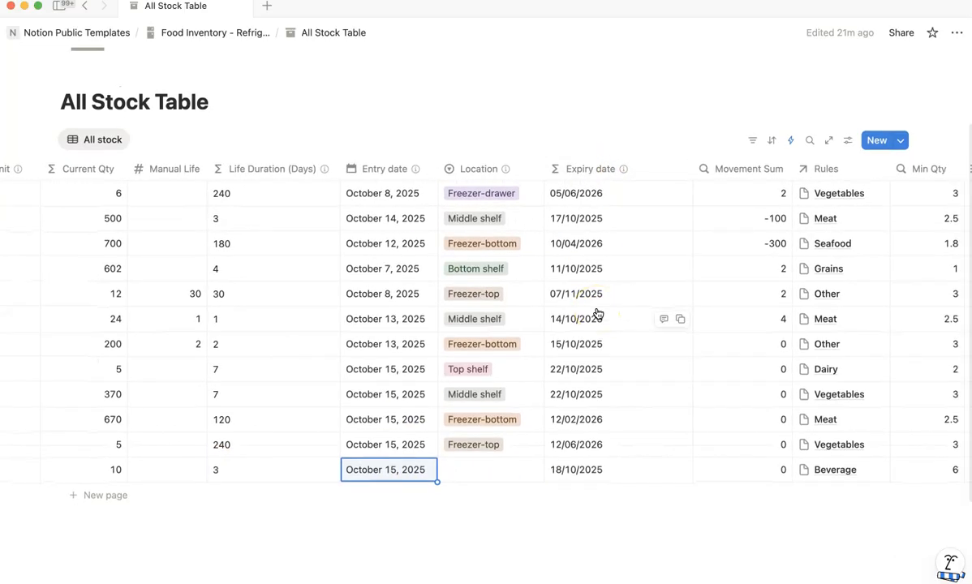
left_click(486, 473)
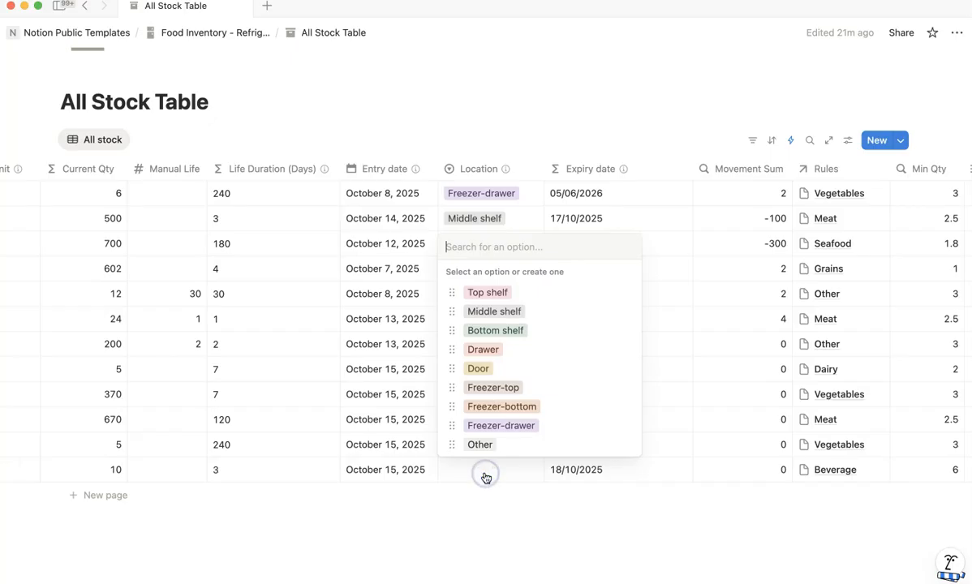
left_click(500, 370)
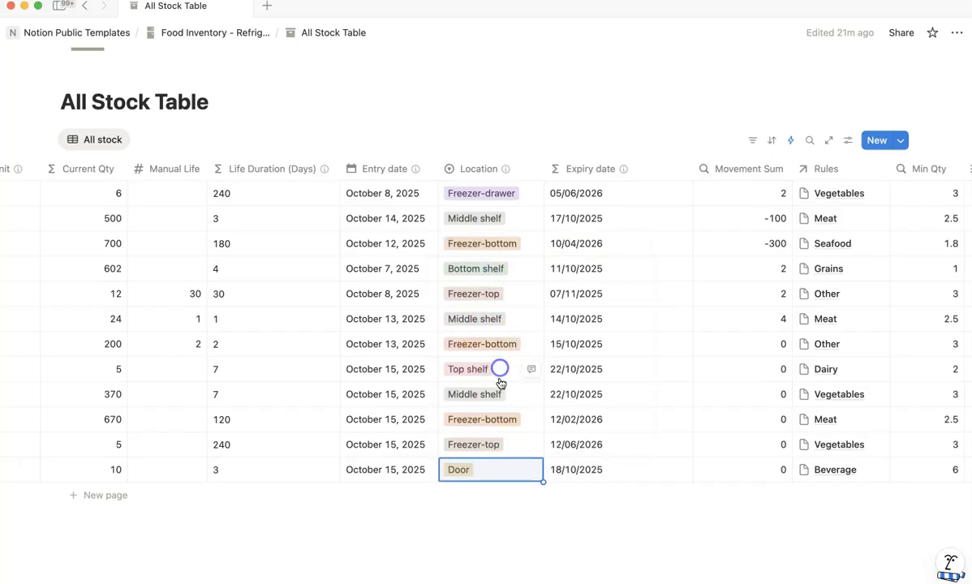
left_click(500, 472)
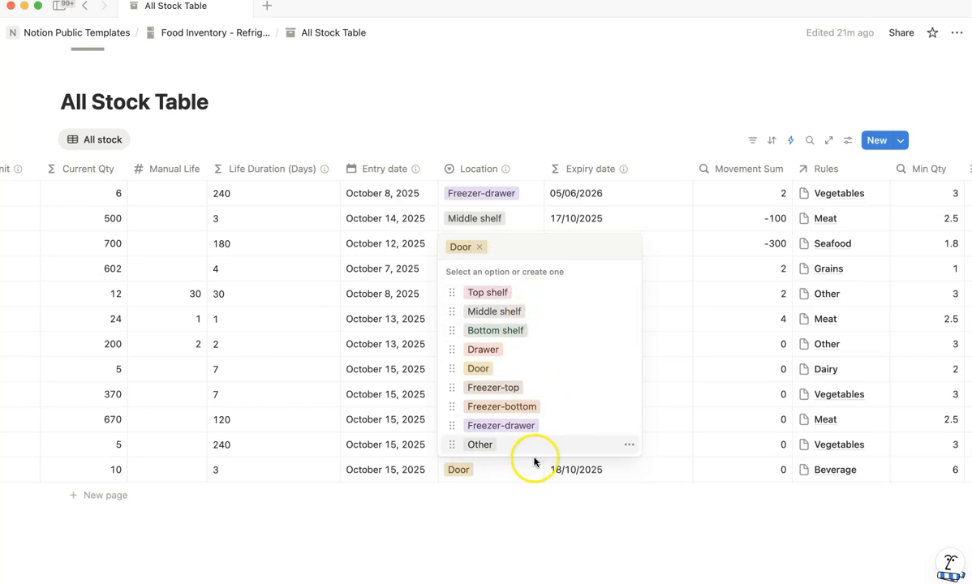
left_click(524, 526)
Step: Move the Wasted? column between Expiry date and Movement Sum
scroll(512, 452, "right", 8)
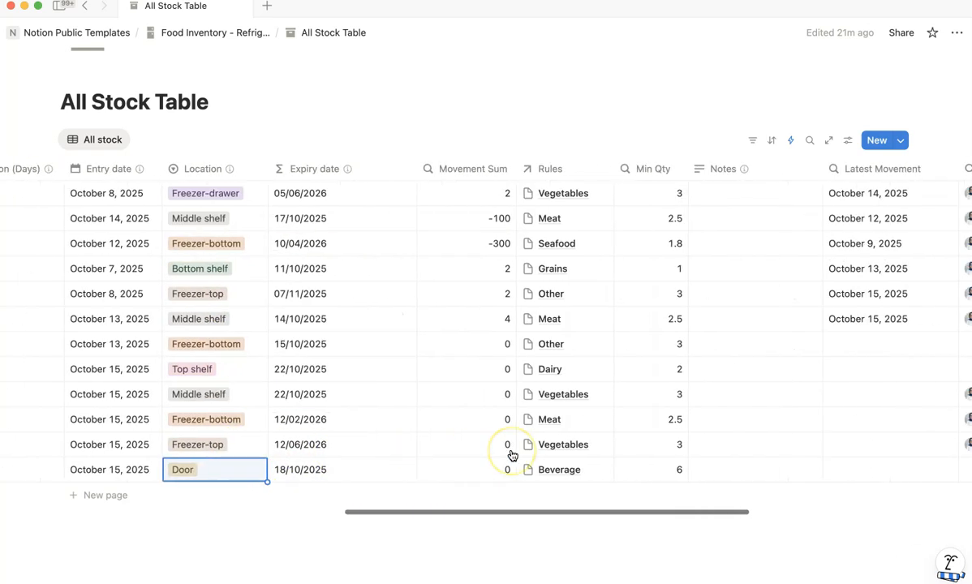
scroll(410, 442, "left", 3)
scroll(404, 405, "right", 2)
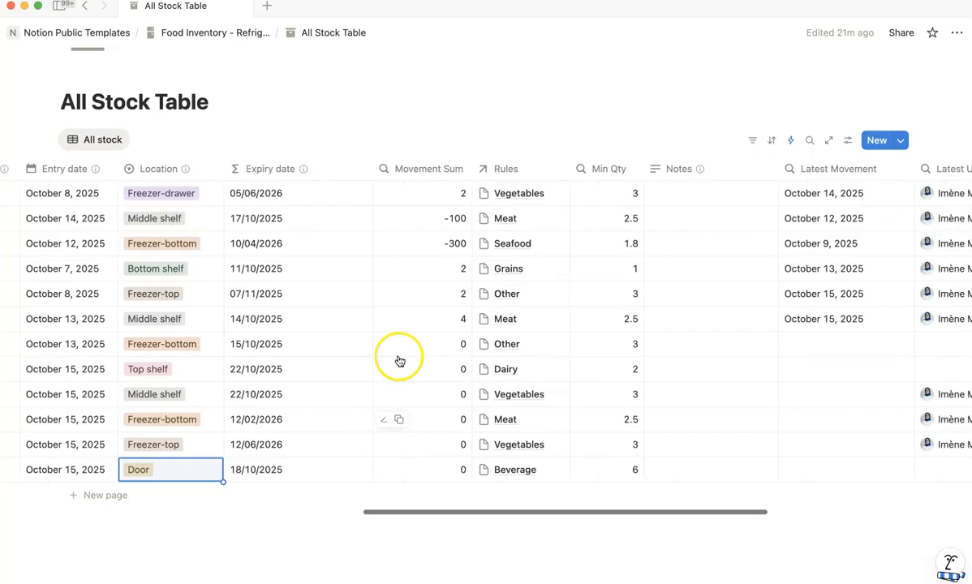
scroll(482, 255, "right", 6)
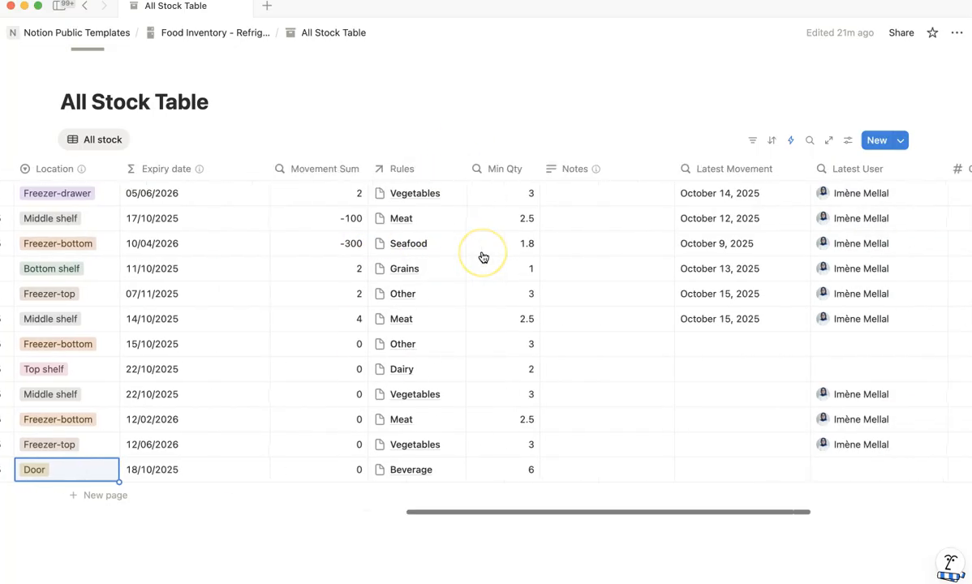
scroll(483, 257, "right", 3)
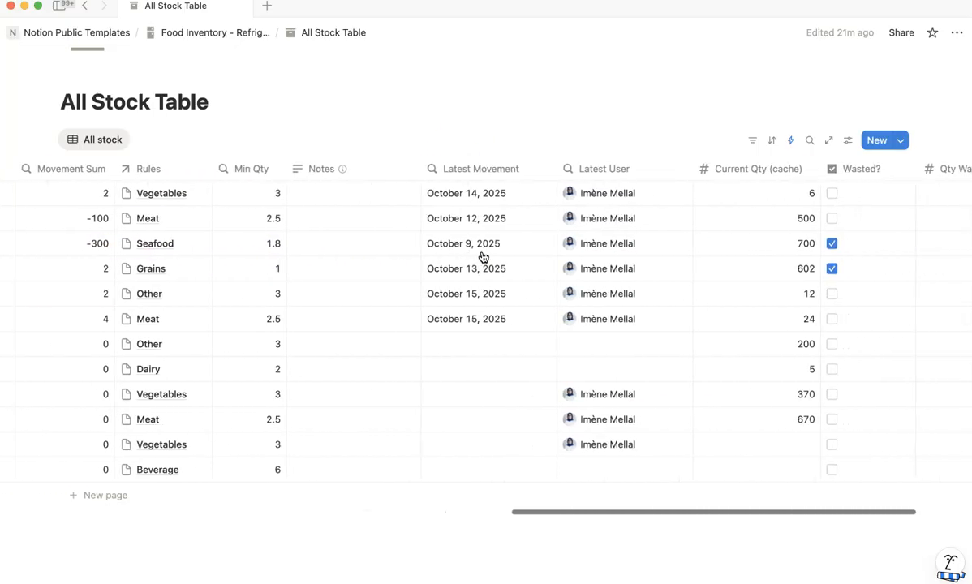
scroll(483, 257, "right", 1)
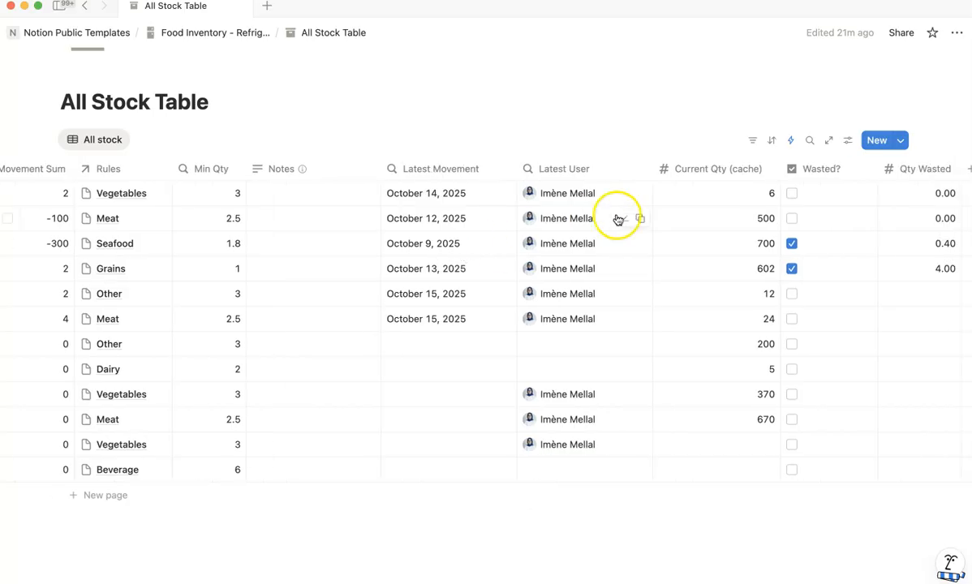
scroll(872, 167, "left", 3)
left_click_drag(924, 170, 371, 167)
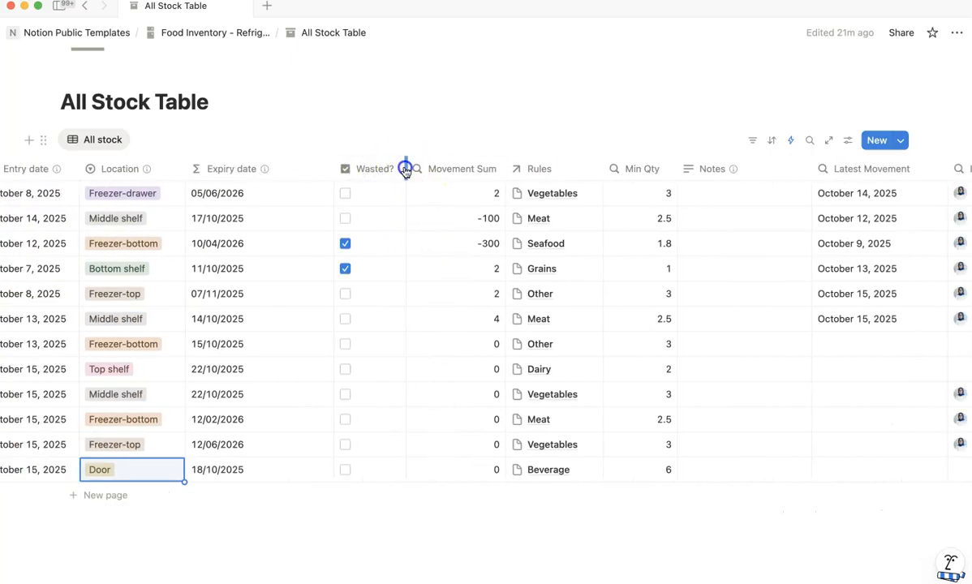
Step: Mark Cucumber as wasted, unmark it again, and check the Qty Wasted column
scroll(402, 351, "left", 6)
scroll(401, 351, "left", 2)
scroll(602, 364, "down", 2)
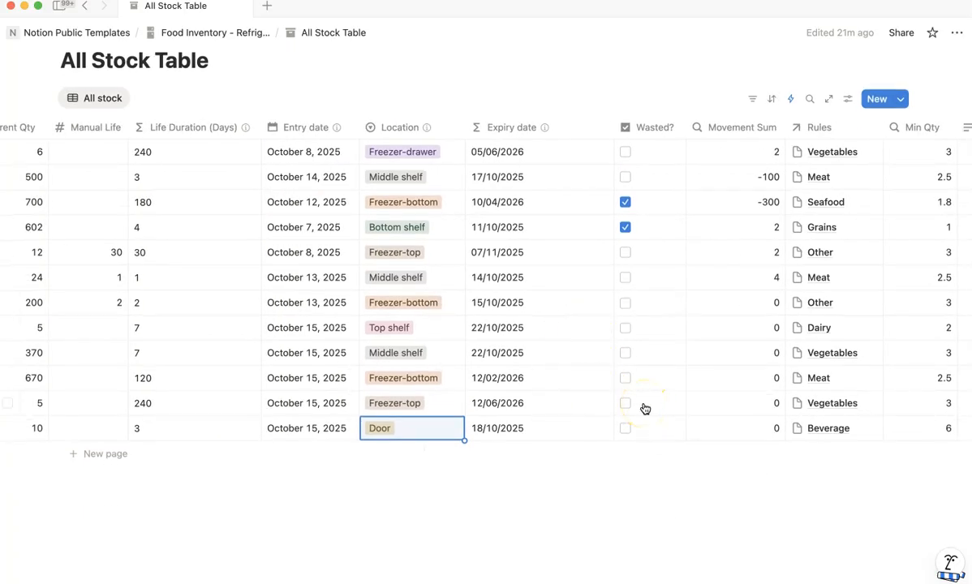
left_click(645, 404)
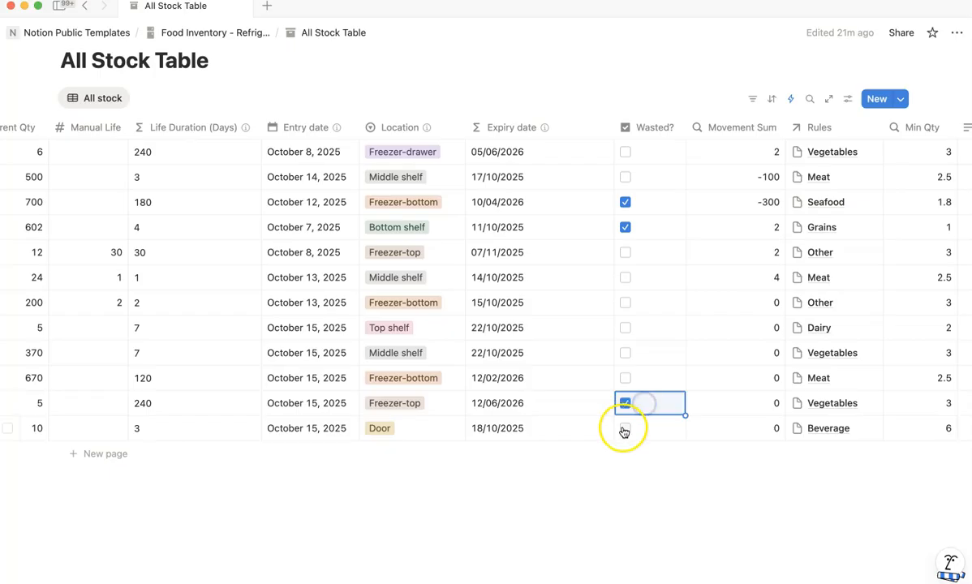
left_click(625, 399)
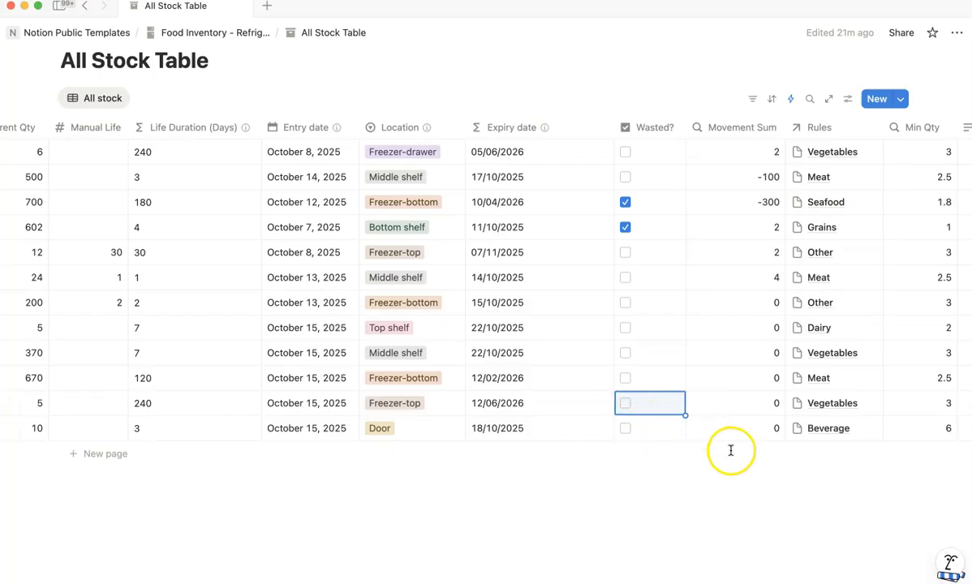
scroll(733, 409, "right", 10)
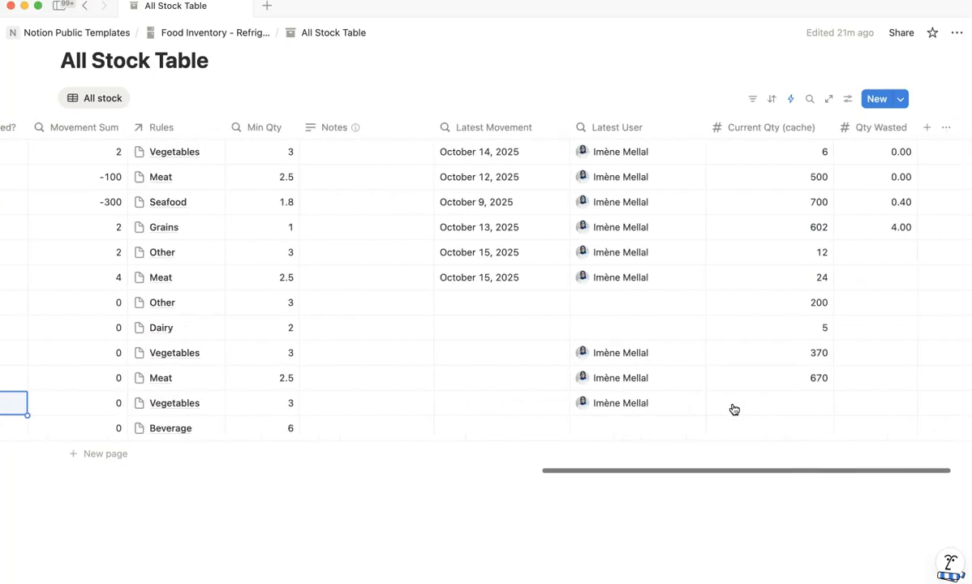
scroll(560, 361, "left", 12)
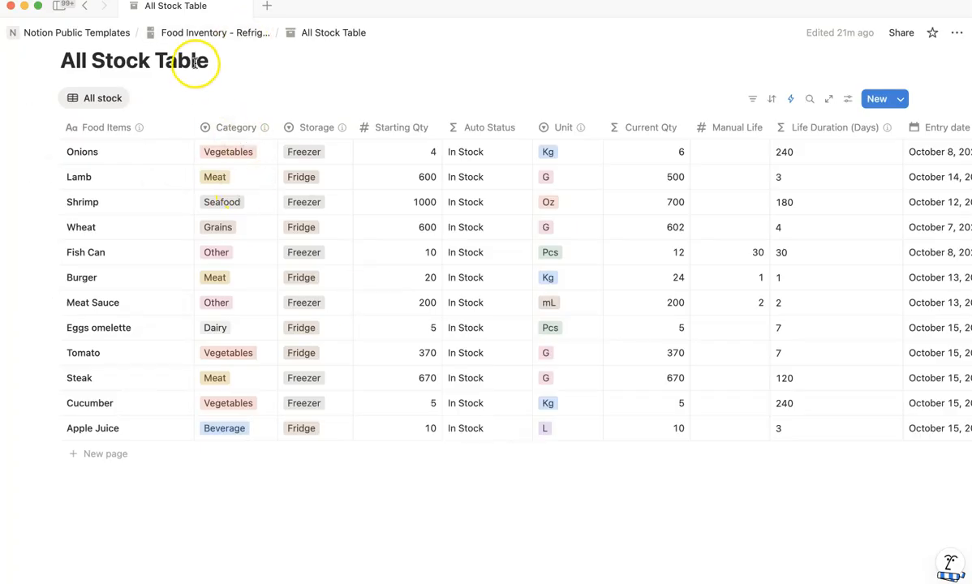
Step: Return to the Food Inventory main page, look over its quick actions, and open the fridge page to review its items
left_click(214, 34)
scroll(223, 412, "down", 5)
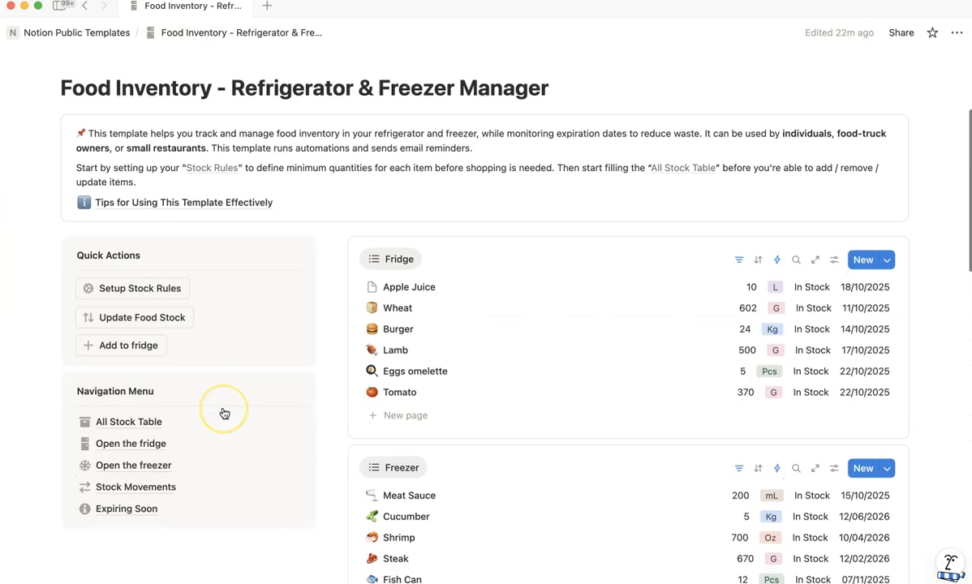
mouse_move(224, 414)
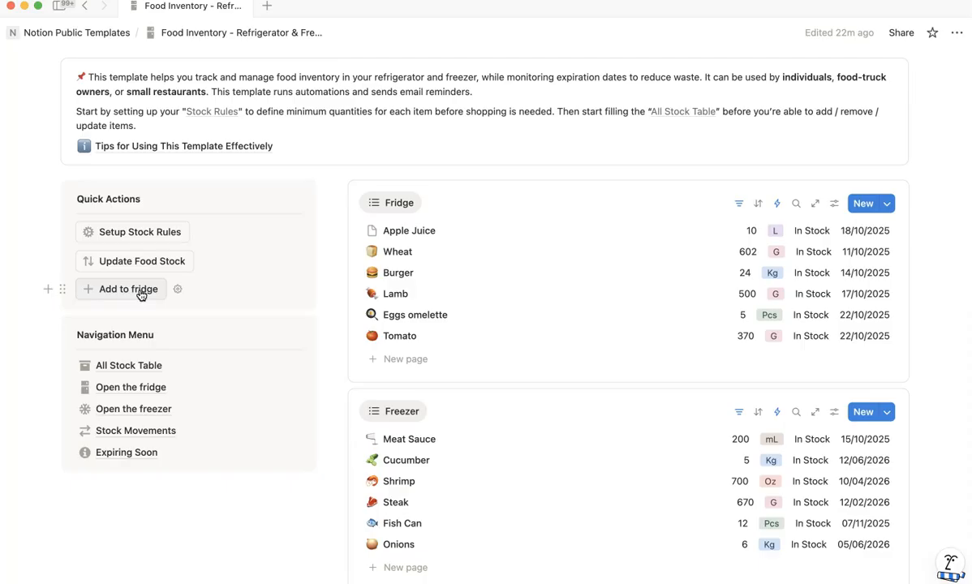
scroll(158, 341, "down", 2)
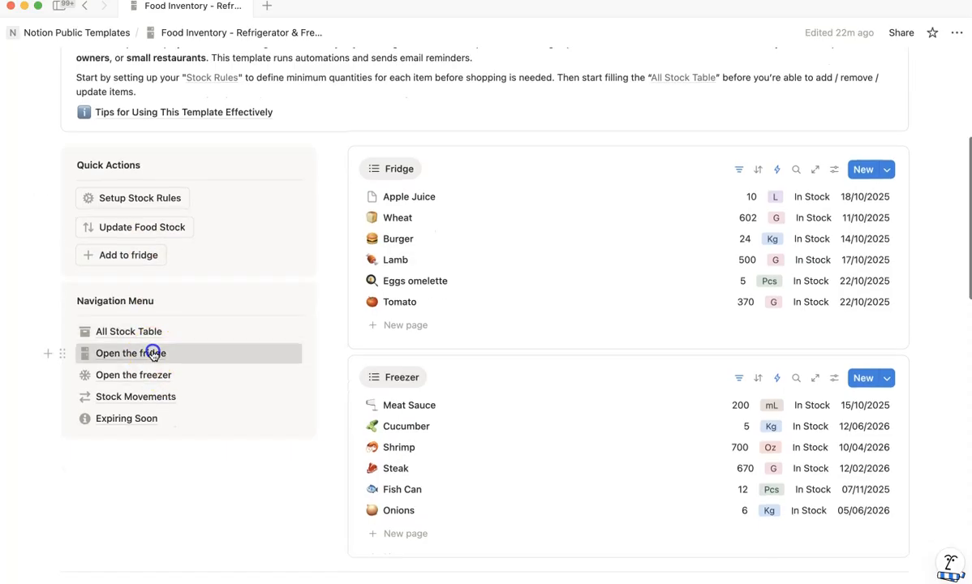
left_click(152, 351)
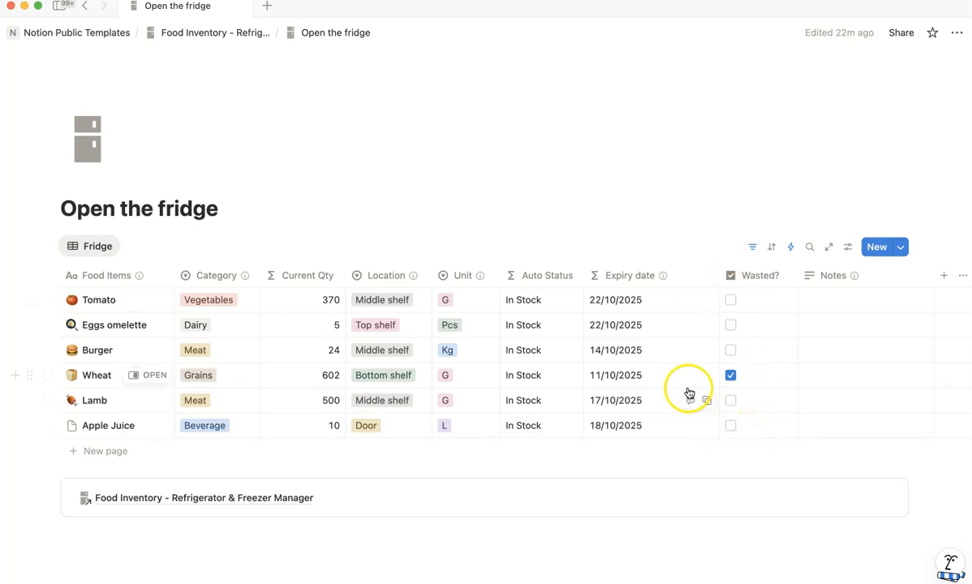
Step: Go back to the Food Inventory main page and open Stock Movements to review the logged additions and removals
left_click(206, 34)
scroll(211, 373, "down", 5)
scroll(205, 404, "down", 3)
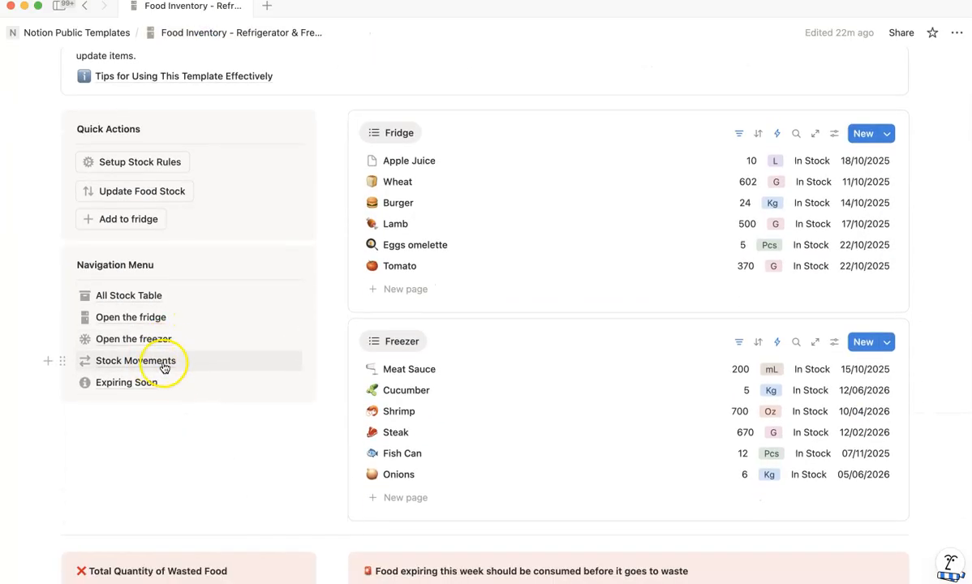
left_click(135, 361)
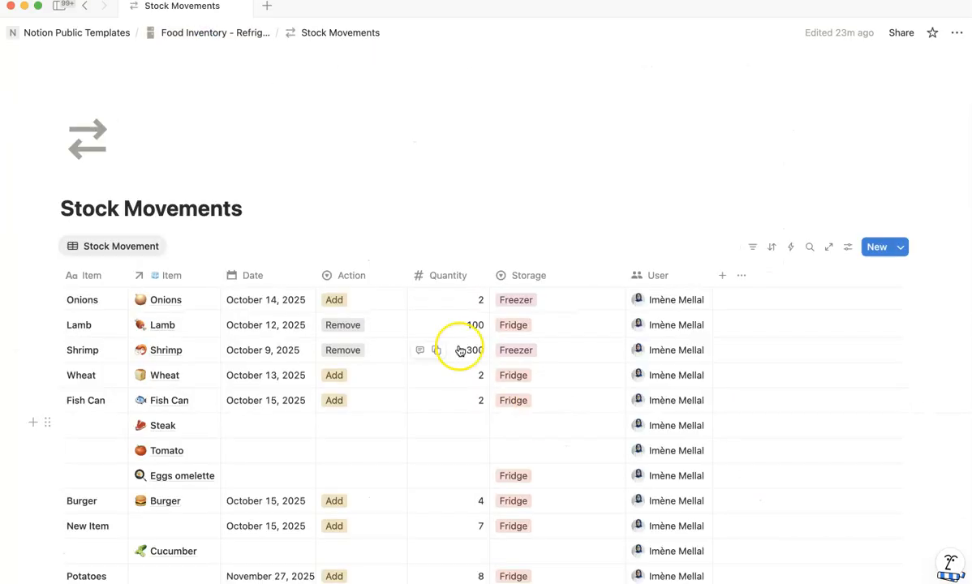
scroll(389, 435, "down", 5)
scroll(422, 342, "up", 4)
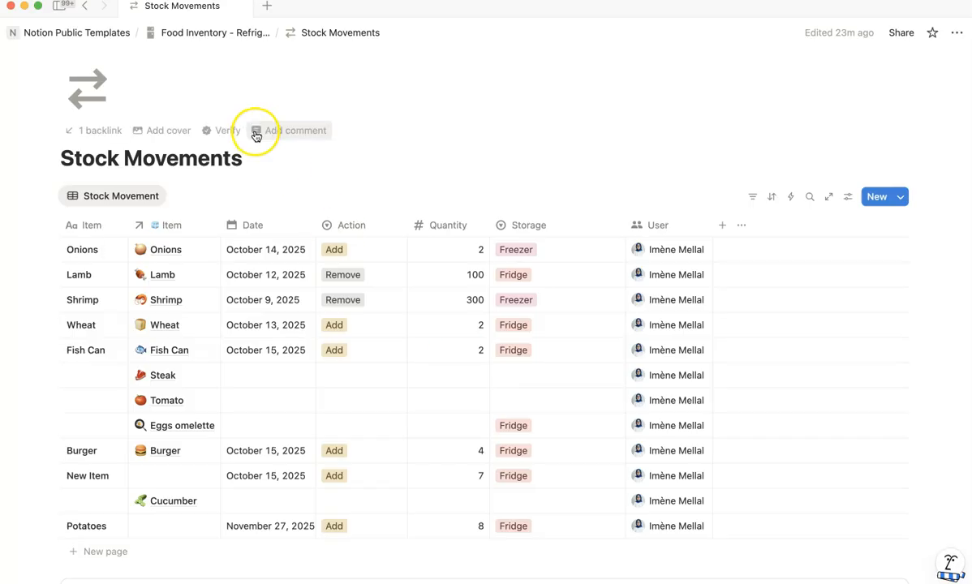
Step: Return to the Food Inventory main page, preview the Update Food Stock quick action, and close the preview
left_click(192, 33)
scroll(195, 403, "down", 5)
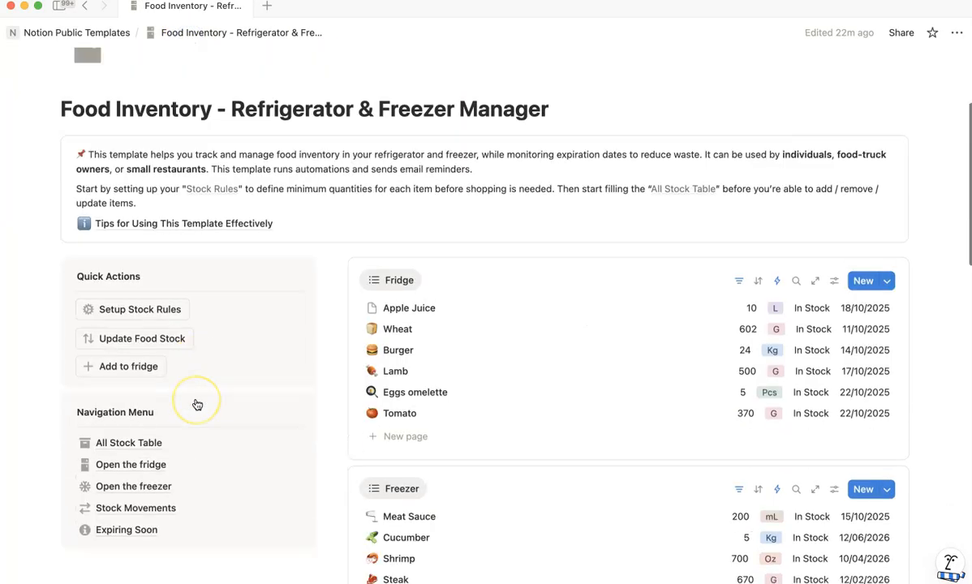
left_click(171, 254)
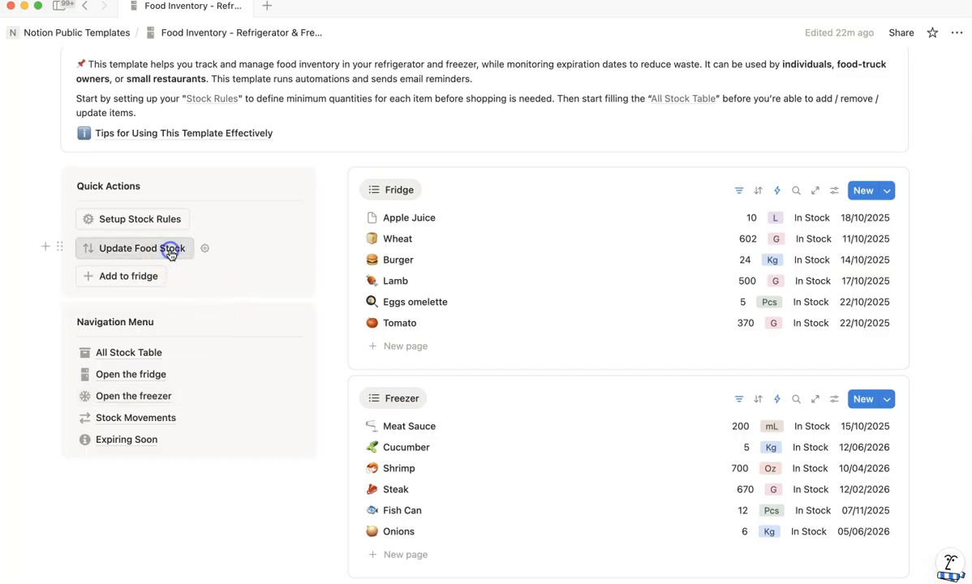
left_click(342, 34)
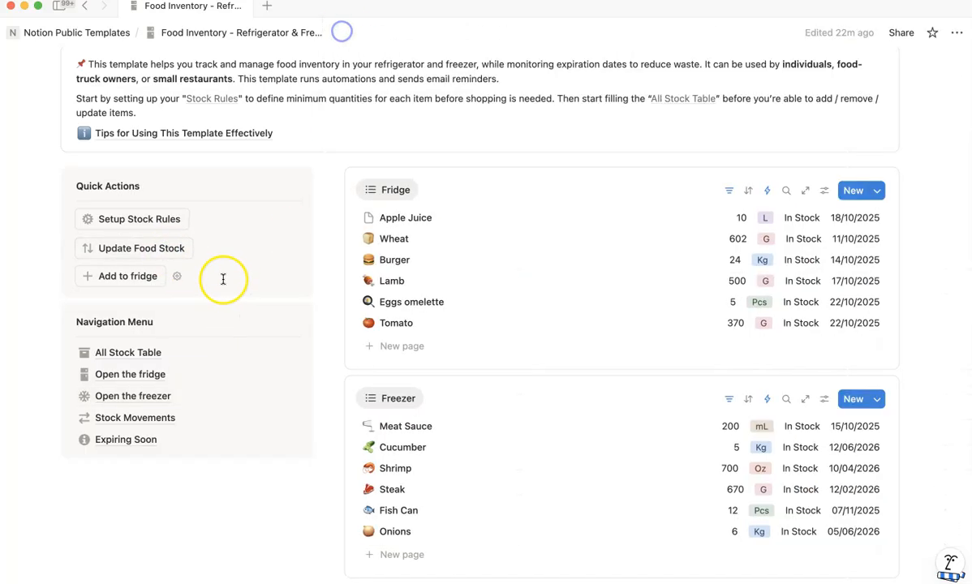
Step: Create a new entry with the Add to fridge quick action and title it Food
left_click(146, 276)
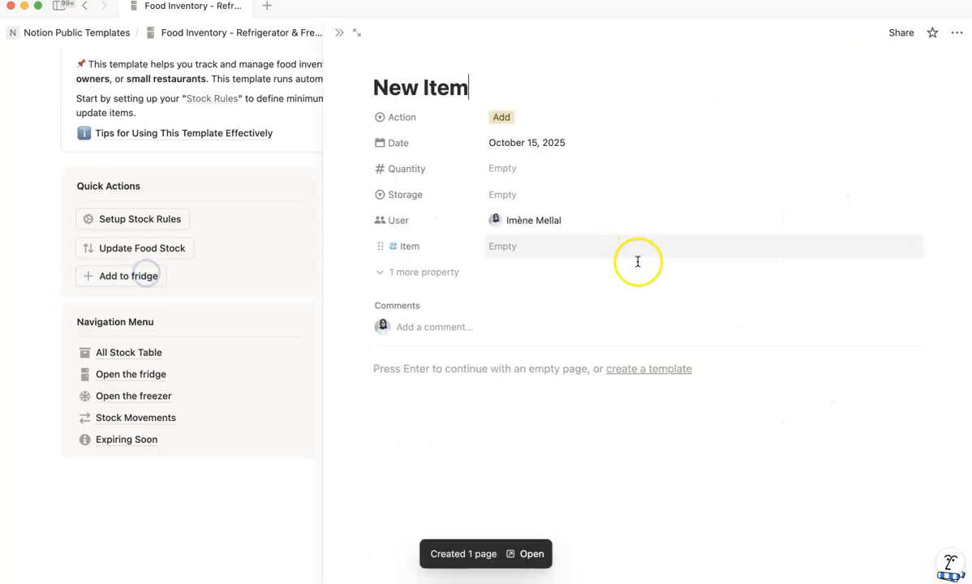
triple_click(449, 91)
type("Food")
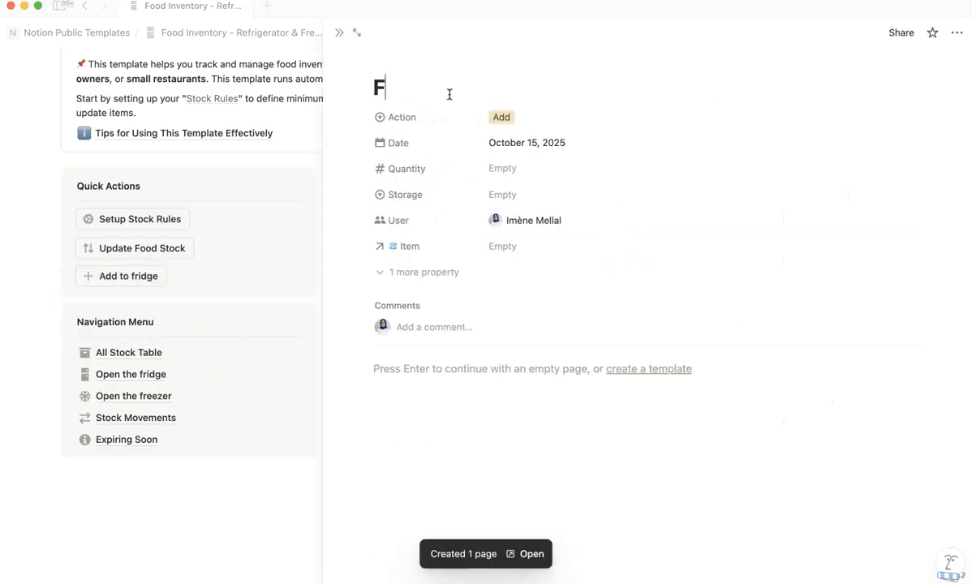
Step: Set the Food entry's quantity to 5 and its storage to Fridge, and close the entry
left_click(523, 169)
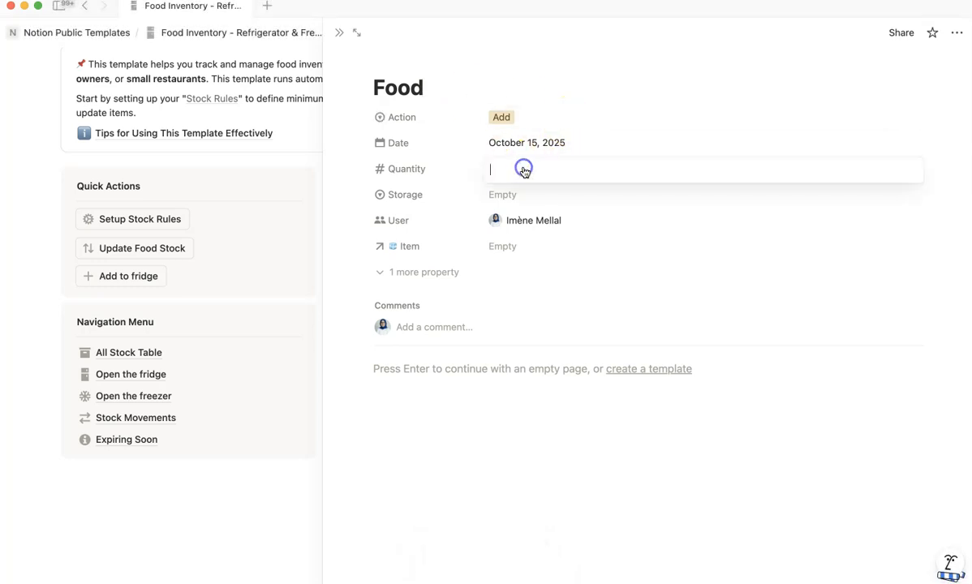
type("5")
left_click(593, 200)
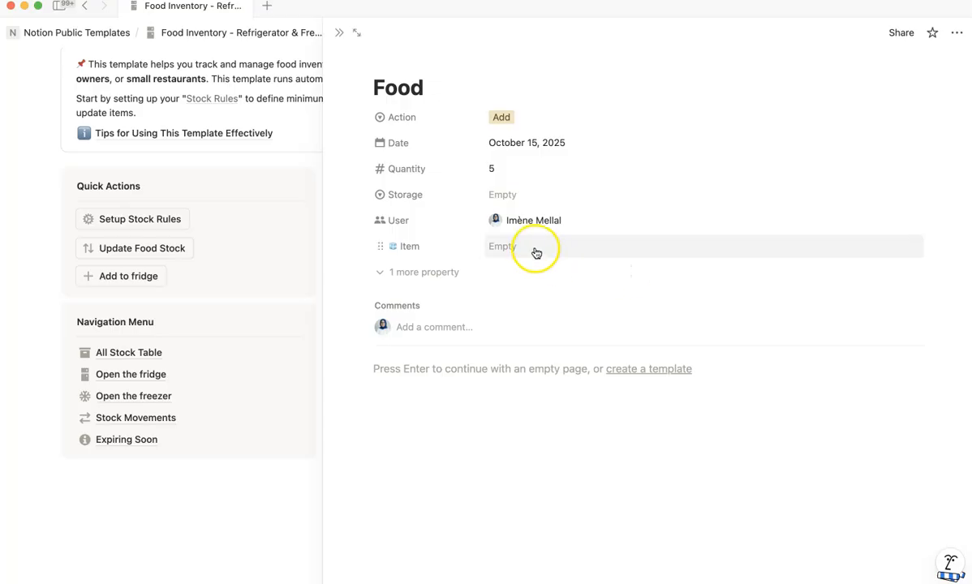
left_click(508, 195)
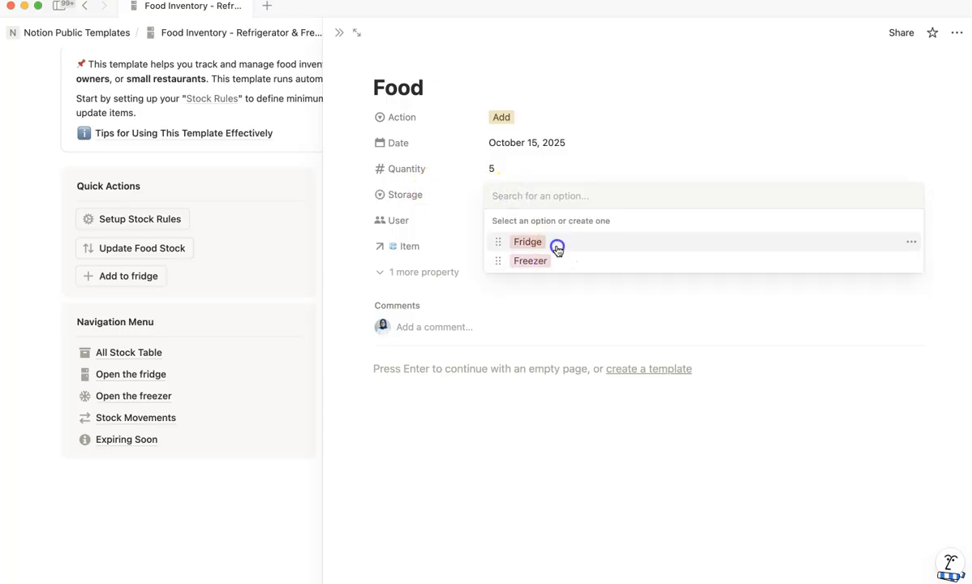
left_click(557, 243)
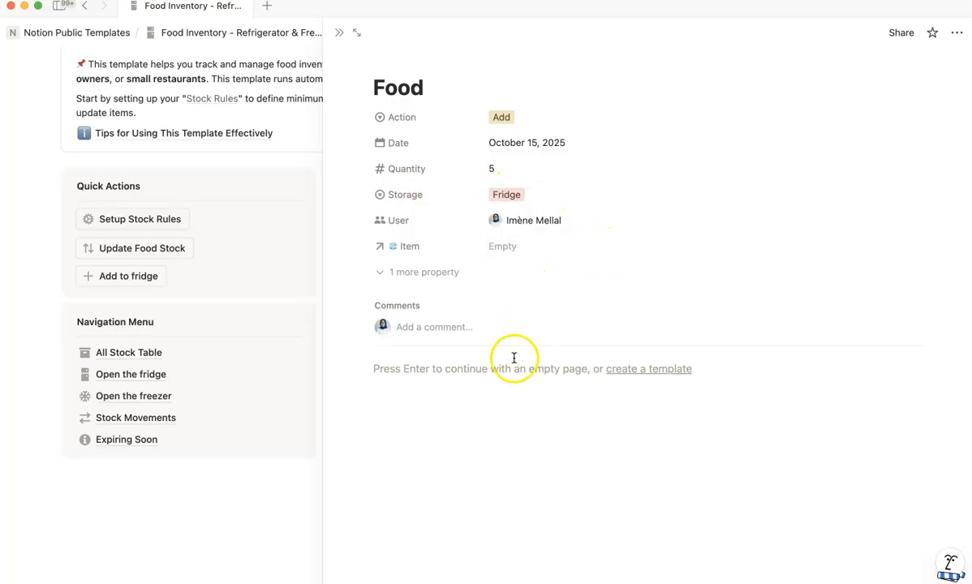
left_click(340, 32)
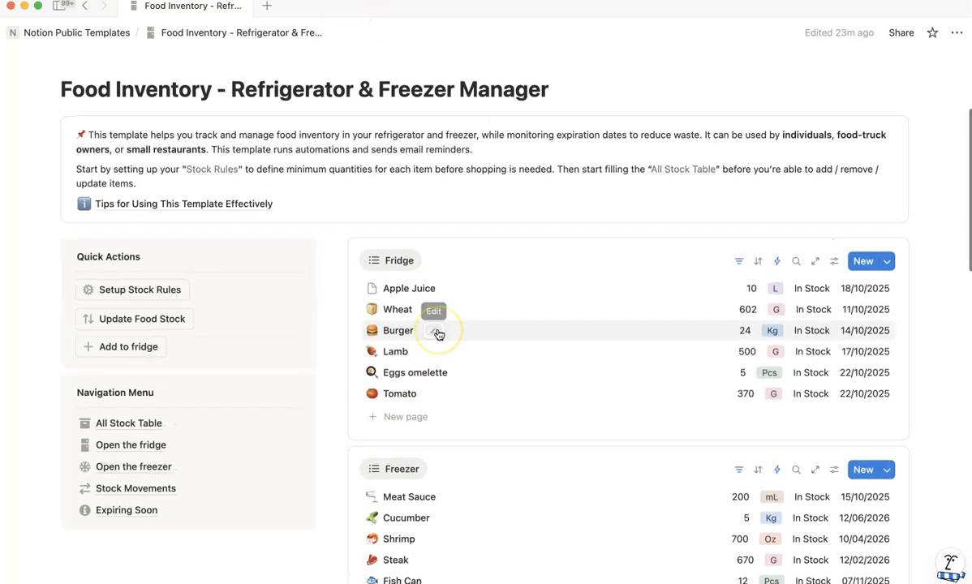
Step: Examine the wasted food chart and the Expiring soon calendar on the main page, and return to the page's beginning
scroll(438, 332, "down", 10)
scroll(438, 333, "down", 3)
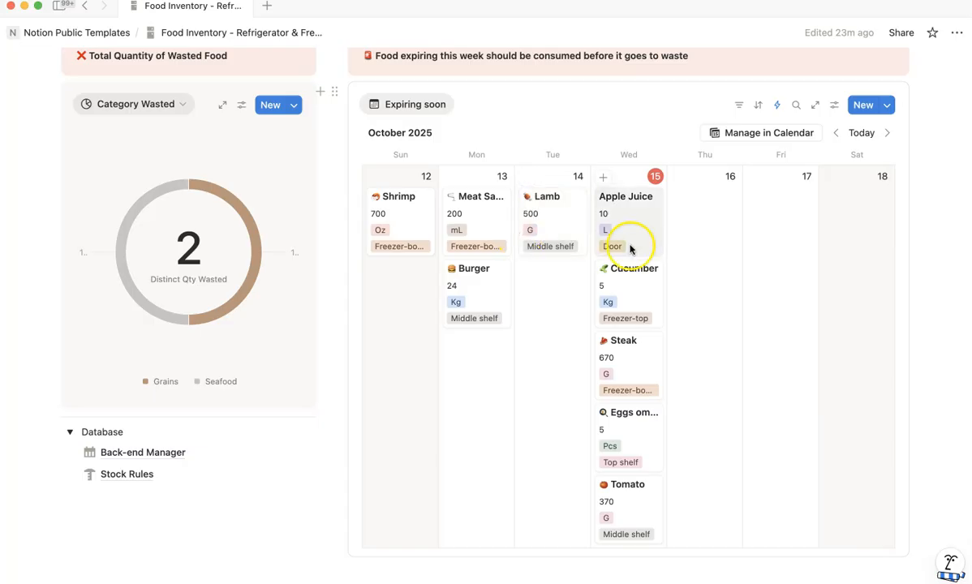
scroll(527, 374, "up", 1)
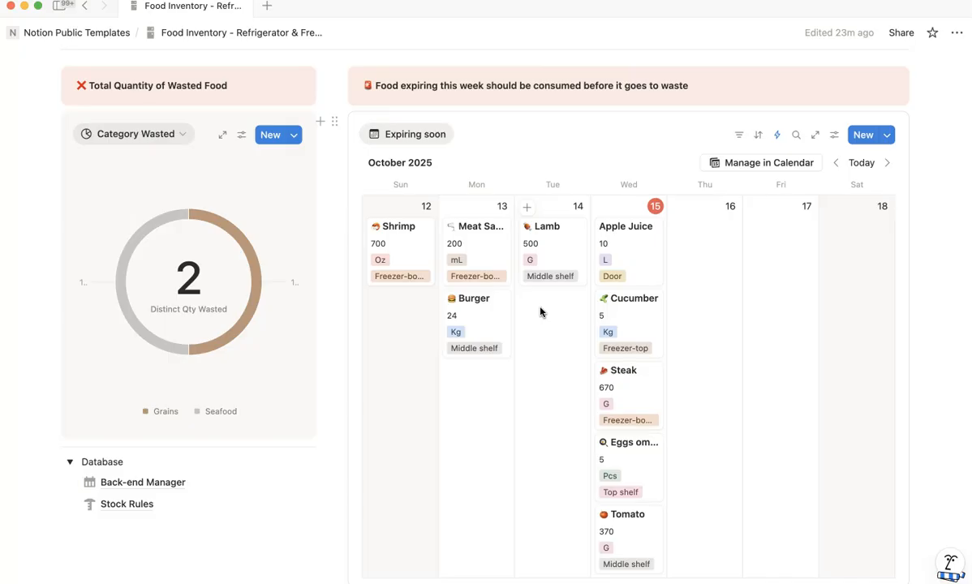
scroll(541, 312, "up", 15)
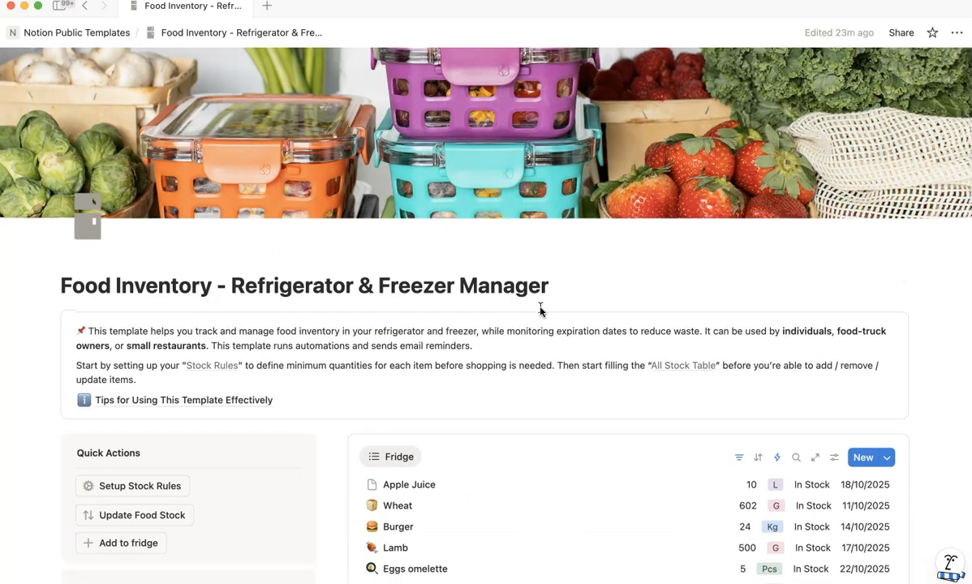